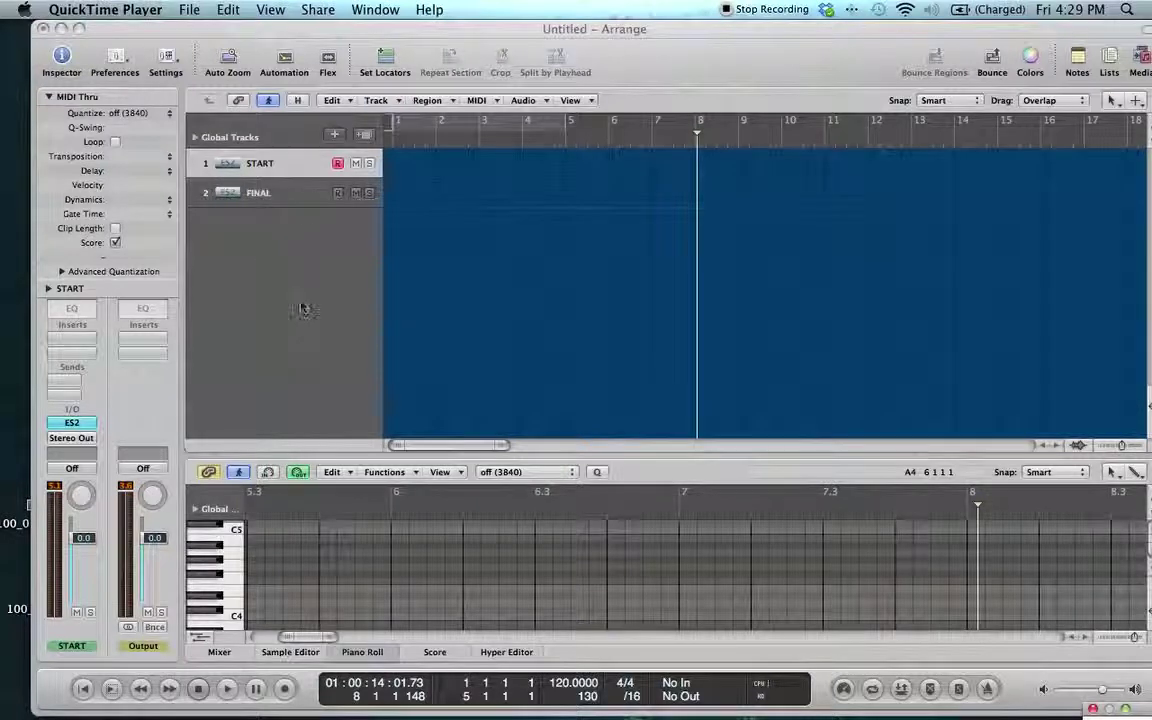
- Select the FINAL track and play notes and chords with Musical Typing to hear the finished sound
left_click(295, 196)
key("Caps_Lock")
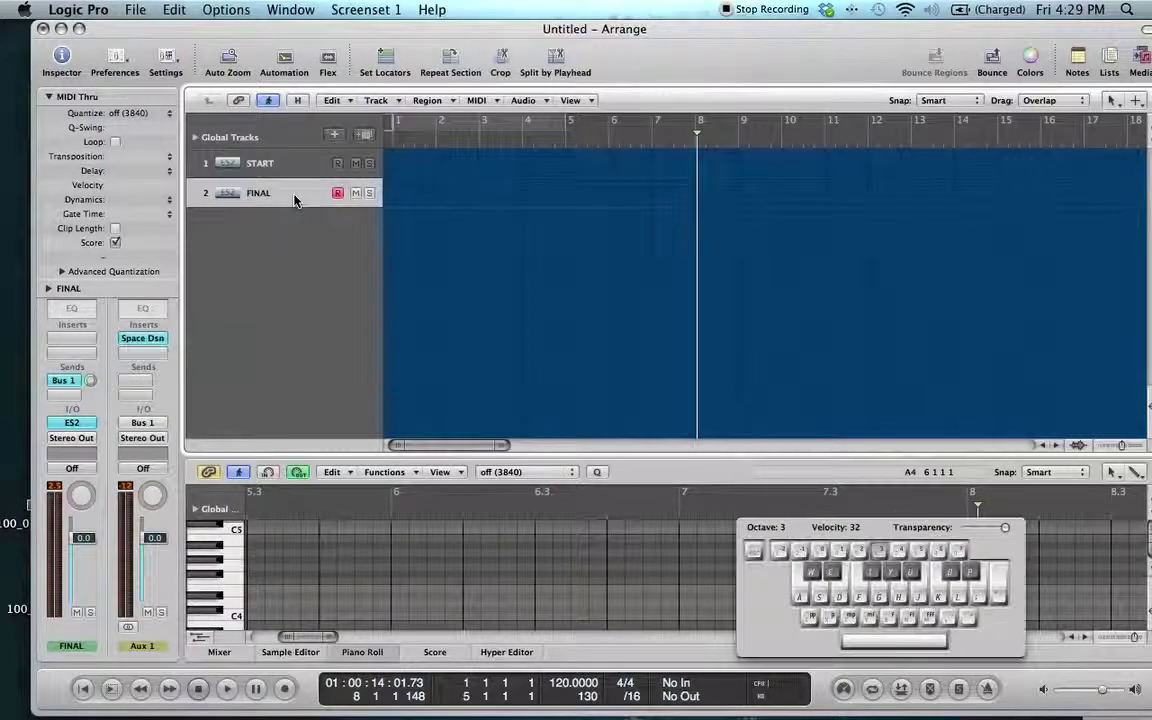
key("a")
key("d")
key("g")
key("s")
key("f")
key("j")
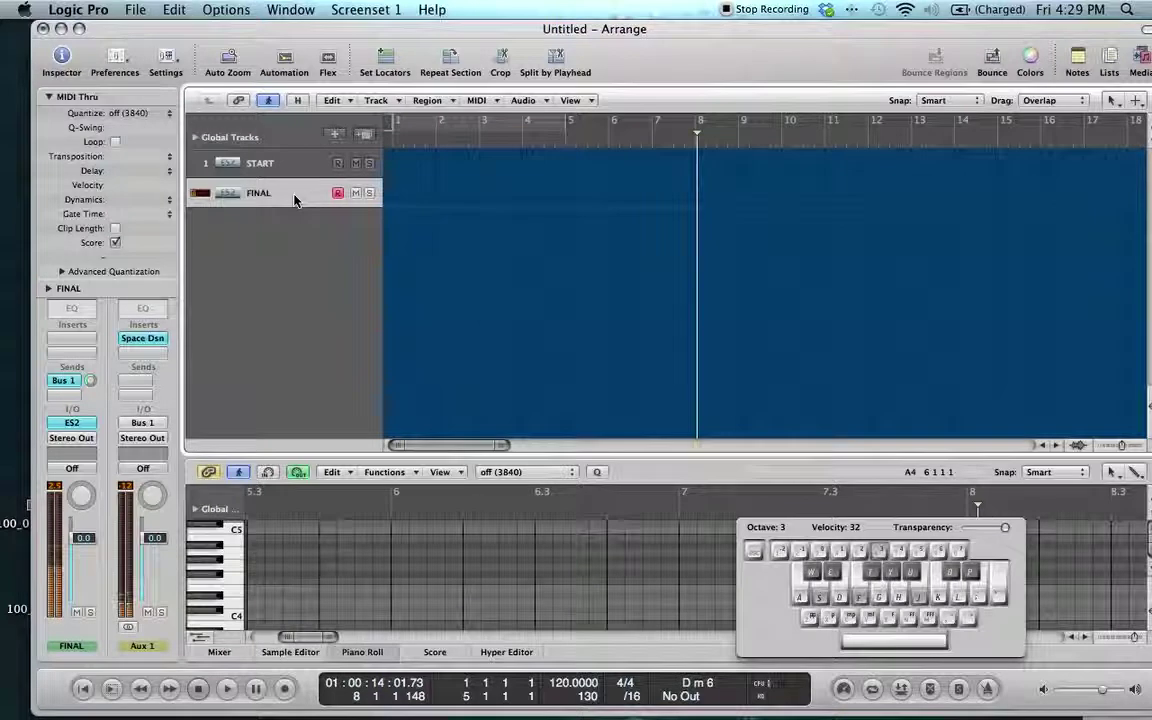
key("d")
key("g")
key("k")
key("f")
key("h")
key("semicolon")
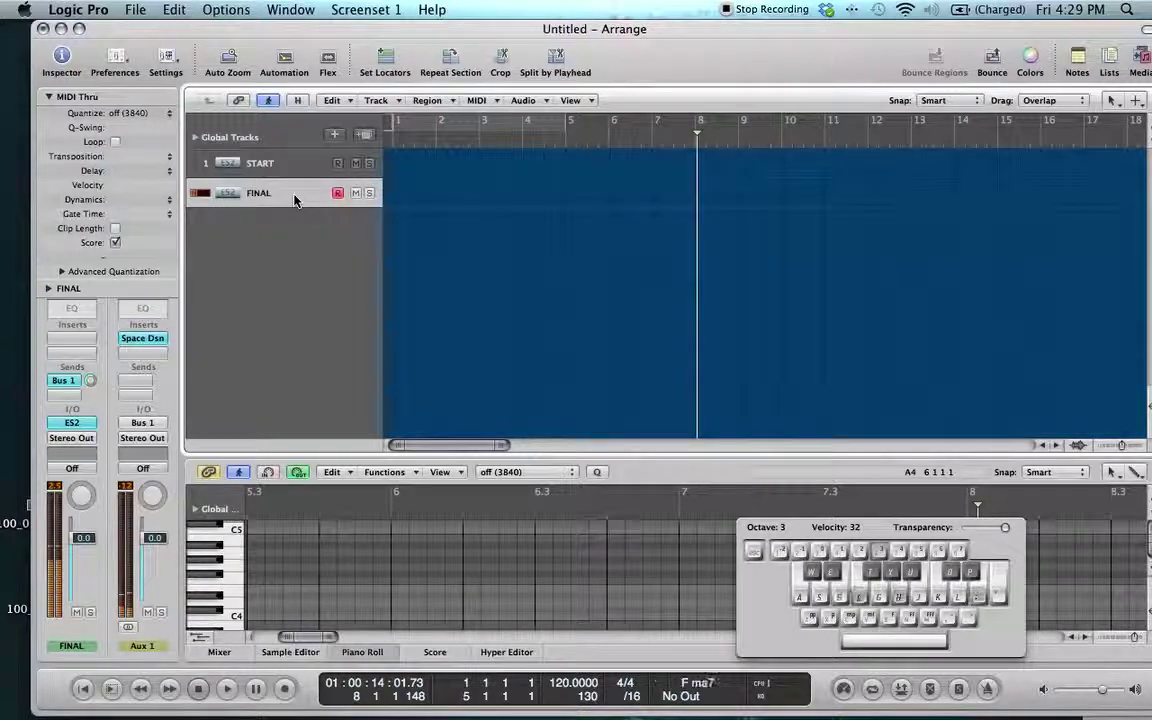
key("a")
key("d")
key("g")
key("j")
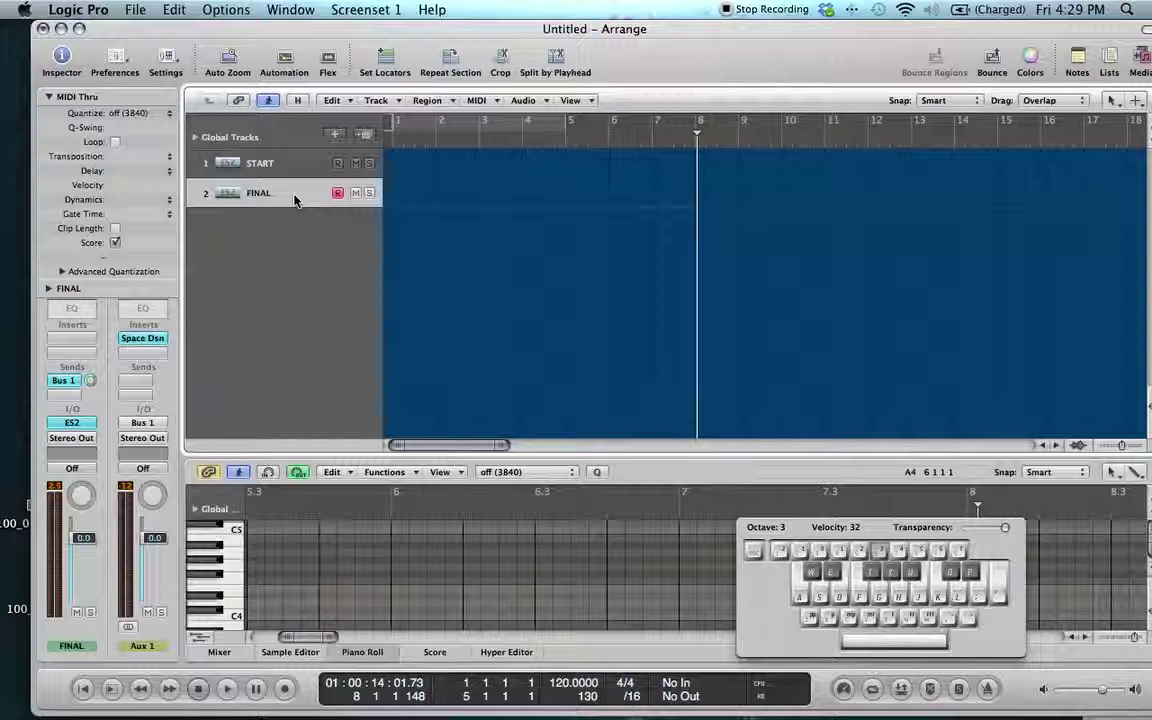
- Select the START track, open its ES2 instrument and play test notes with the default patch
left_click(258, 163)
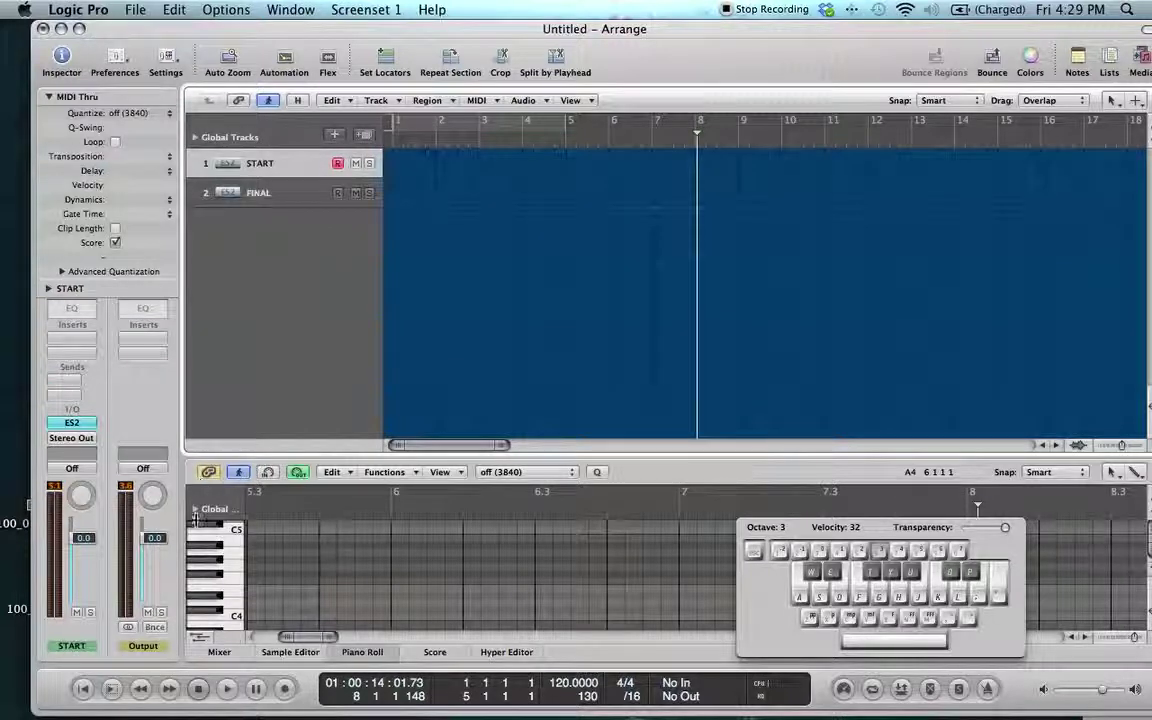
left_click(72, 424)
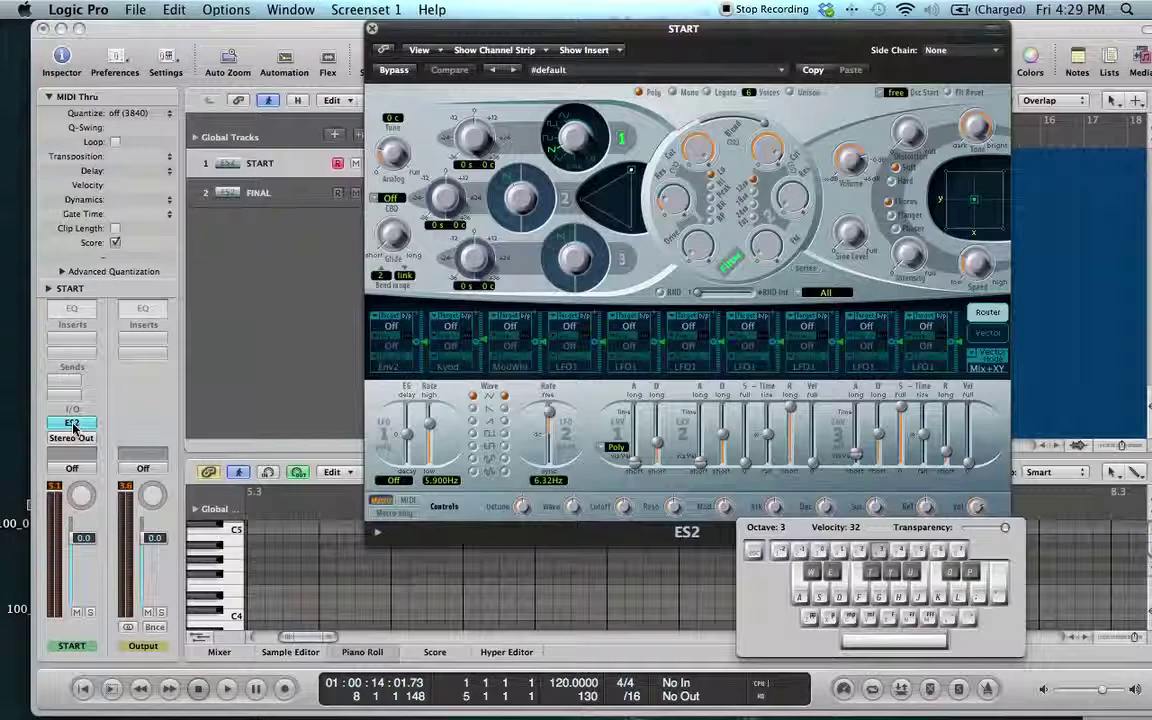
key("a")
key("j")
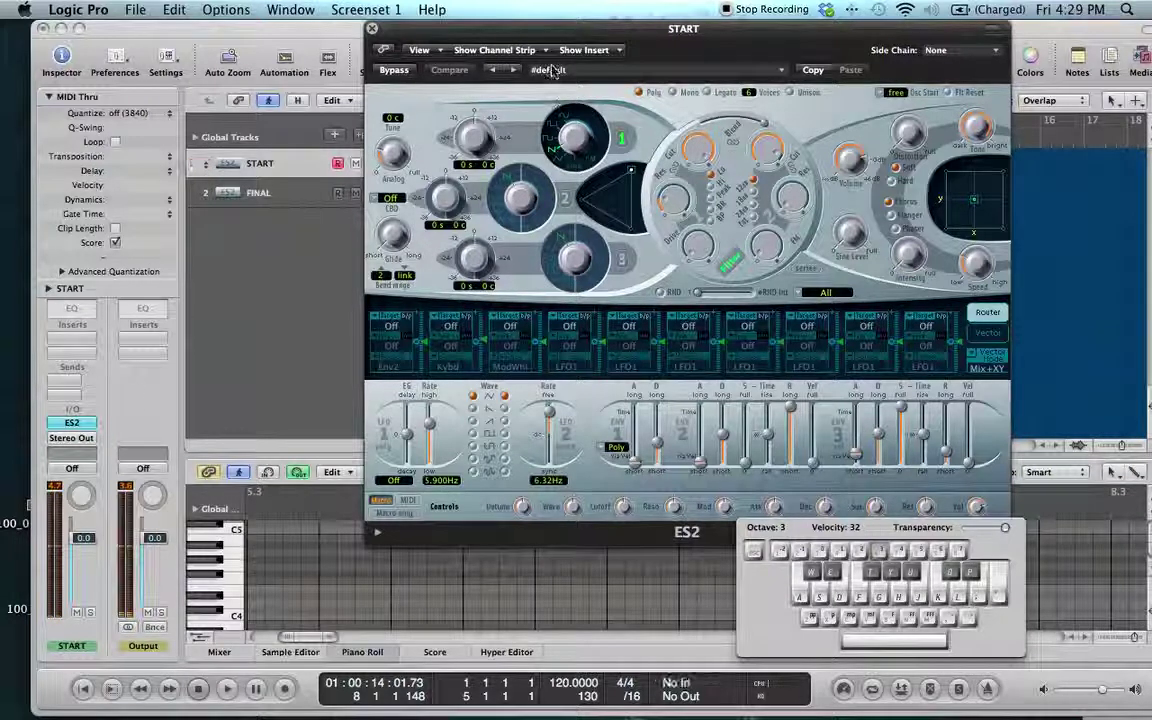
- Centre the oscillator mix in the triangle, enable oscillators 2 and 3, and play a test note
mouse_move(595, 143)
left_mouse_down()
mouse_move(594, 129)
mouse_move(592, 145)
left_mouse_up()
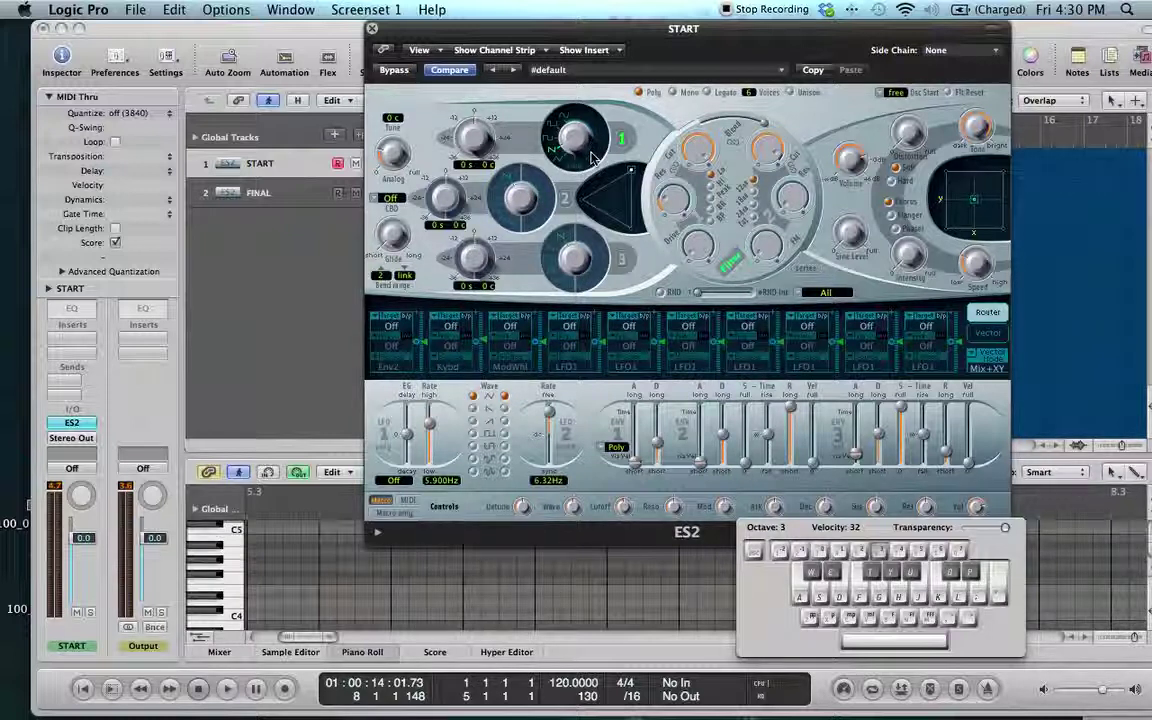
left_click(618, 204)
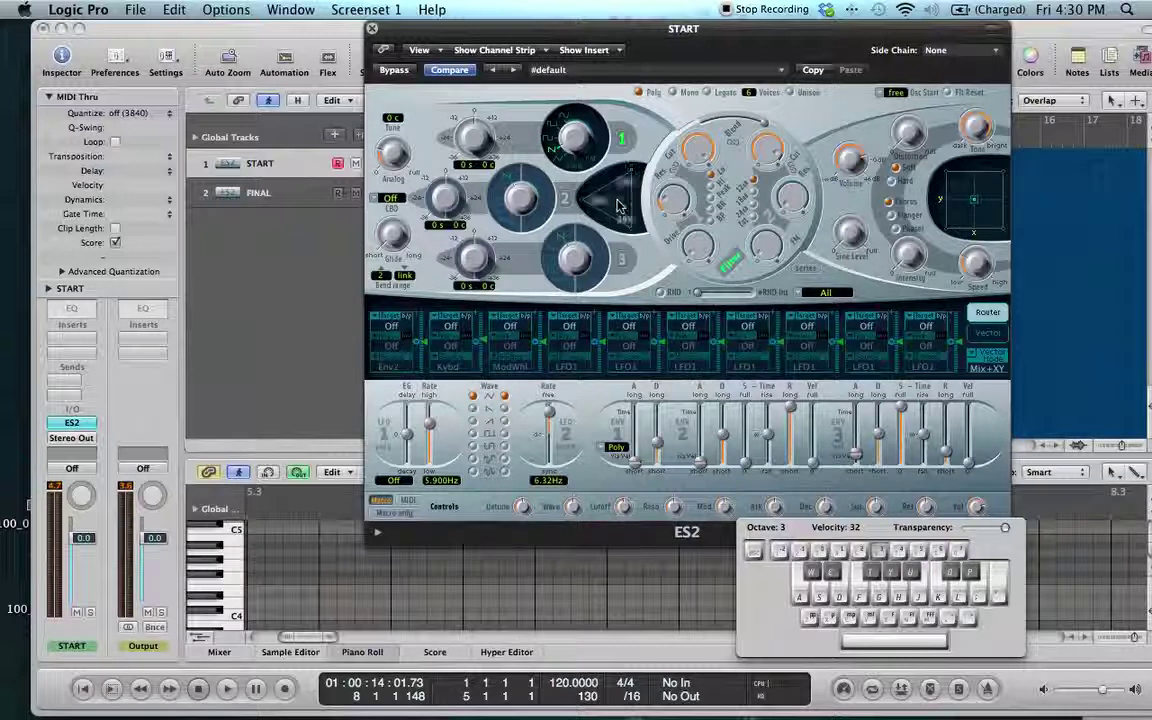
left_click(564, 198)
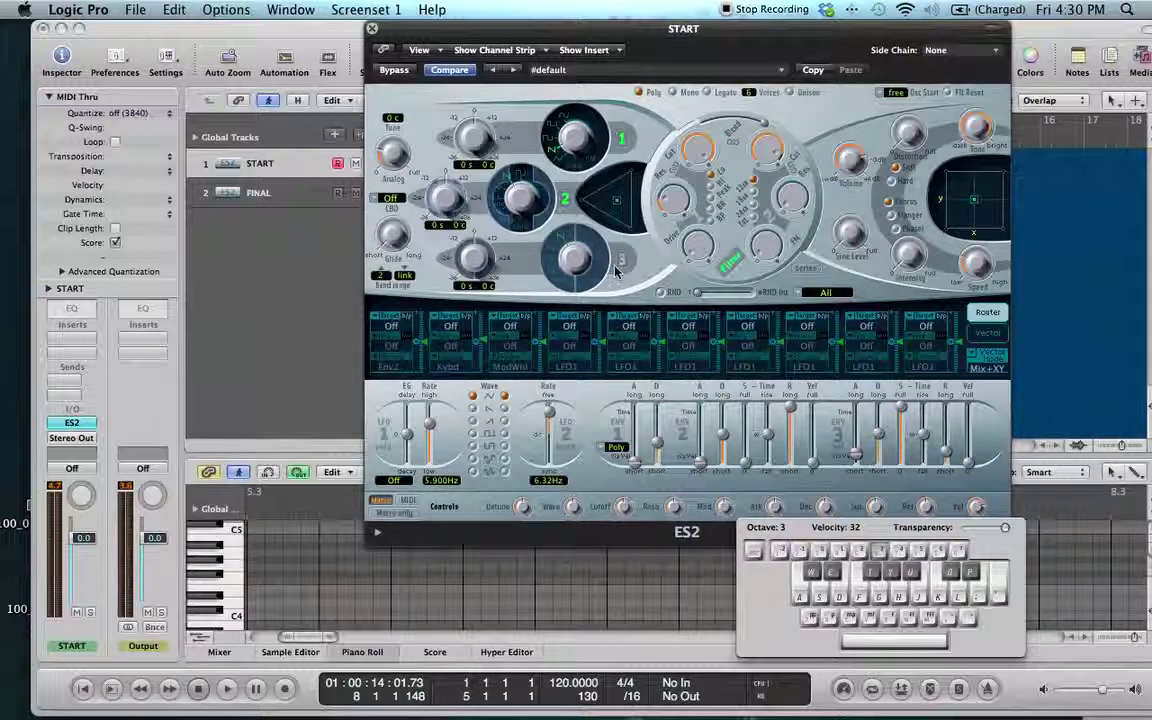
left_click(619, 264)
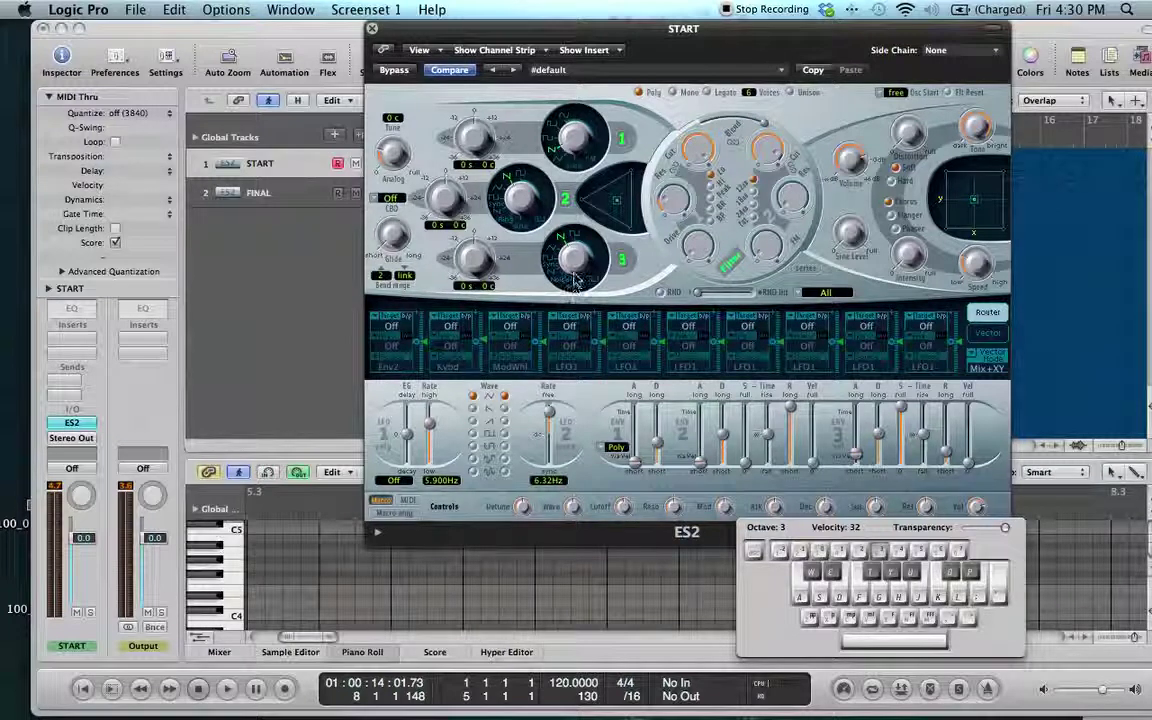
key("a")
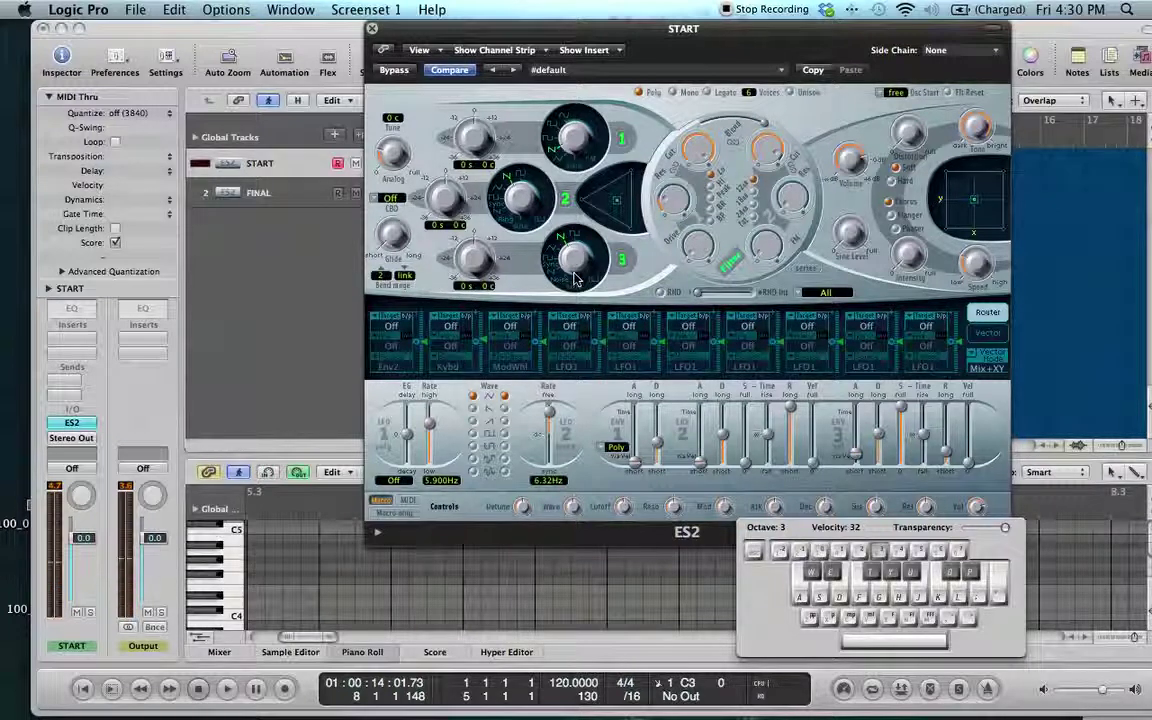
- Adjust the ES2's Analog amount between low and high, comparing test notes, and settle on a moderate setting
left_click_drag(410, 176, 411, 210)
key("a")
key("d")
key("g")
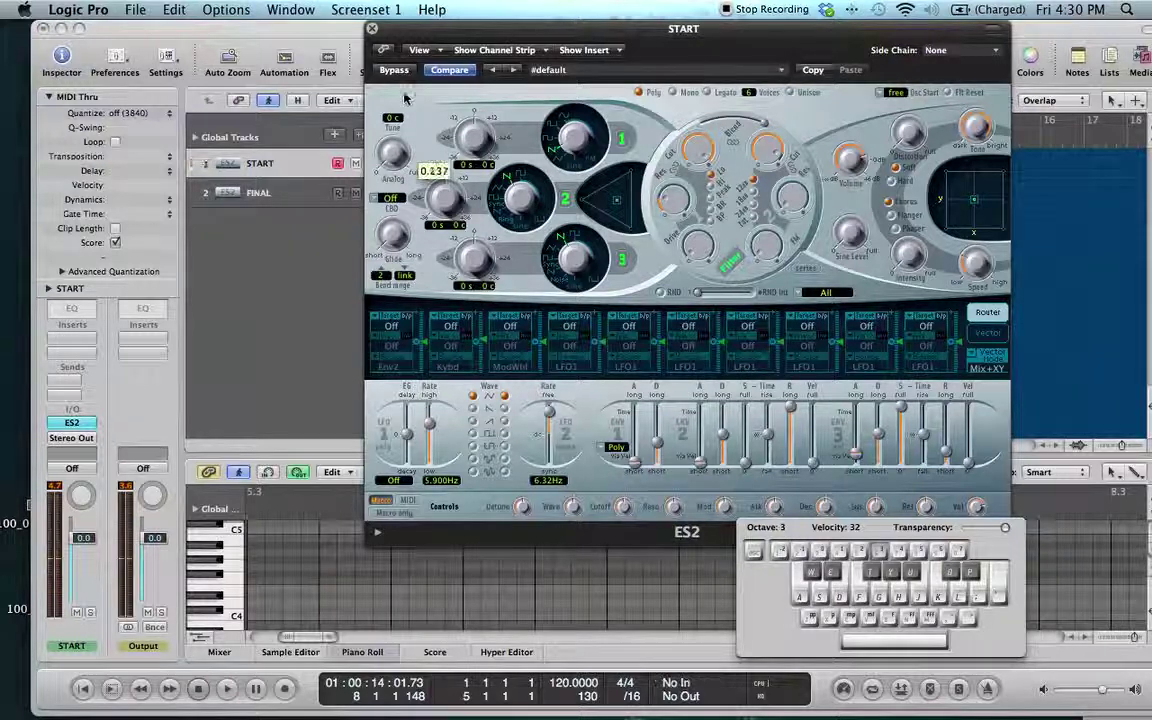
key("a")
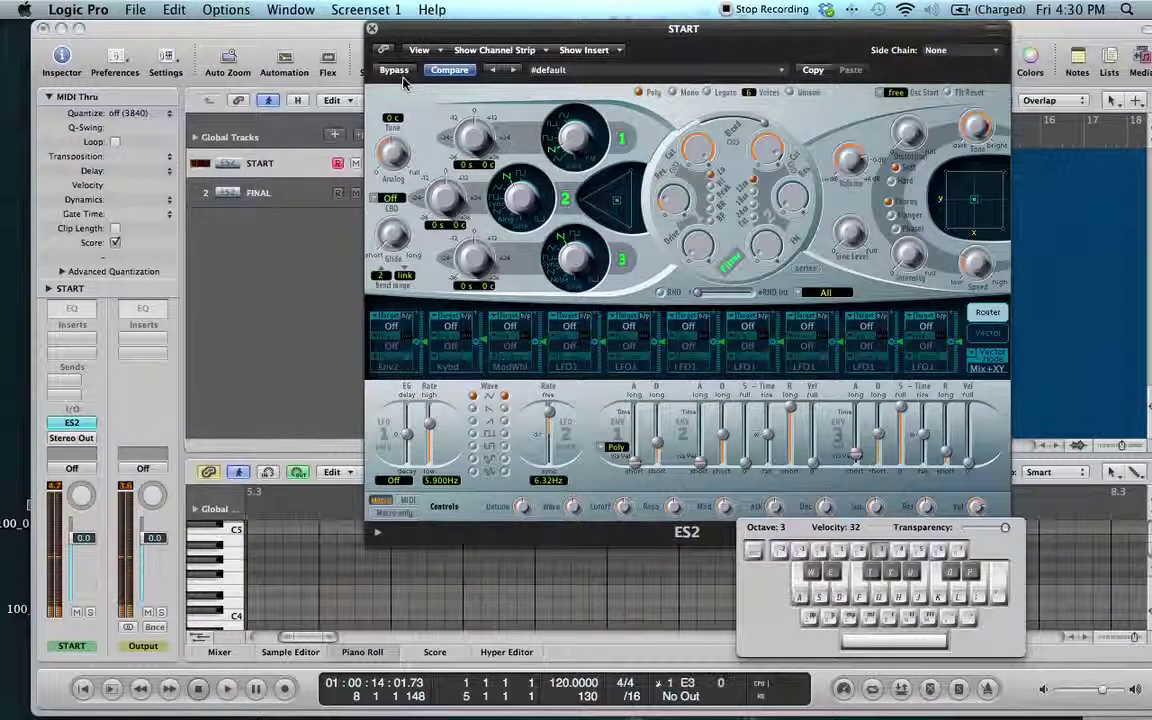
left_click_drag(404, 157, 410, 88)
key("a")
key("d")
key("h")
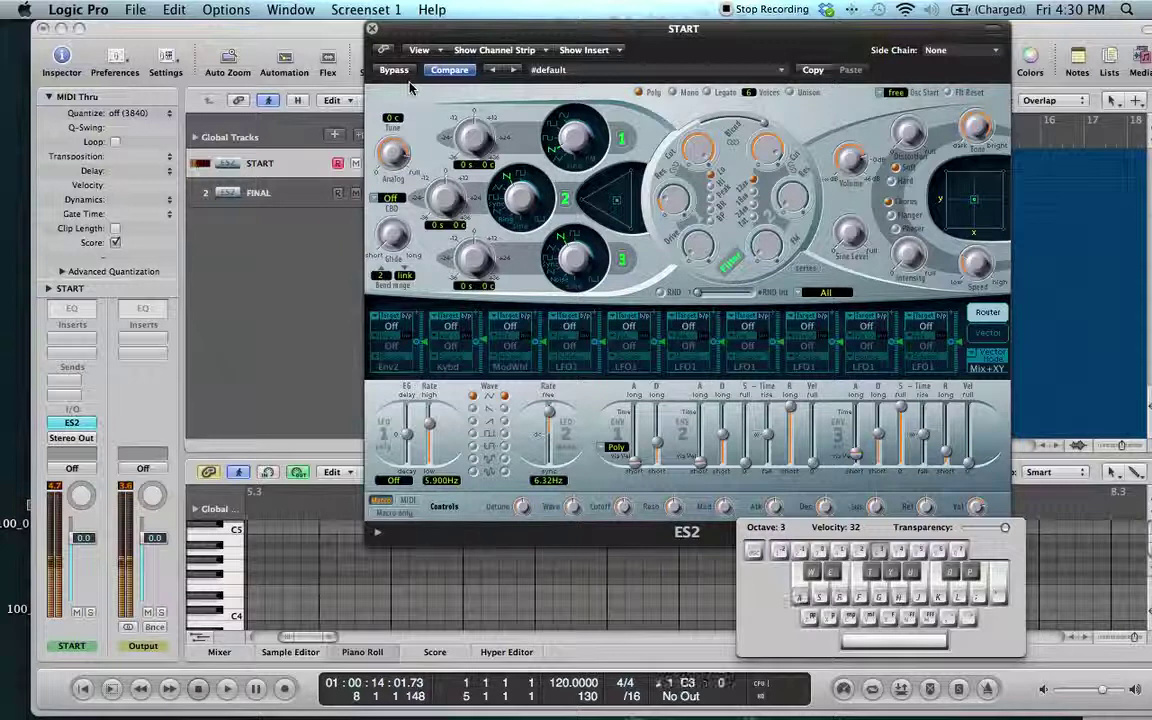
left_click_drag(405, 203, 405, 209)
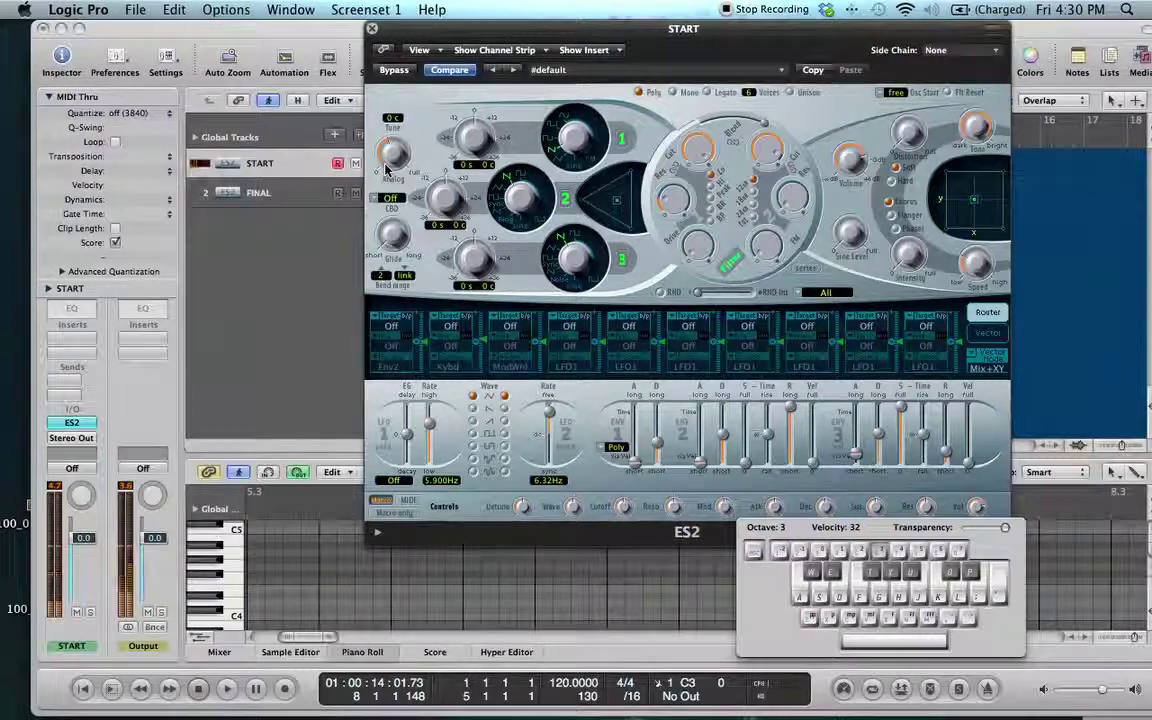
left_click_drag(386, 165, 386, 174)
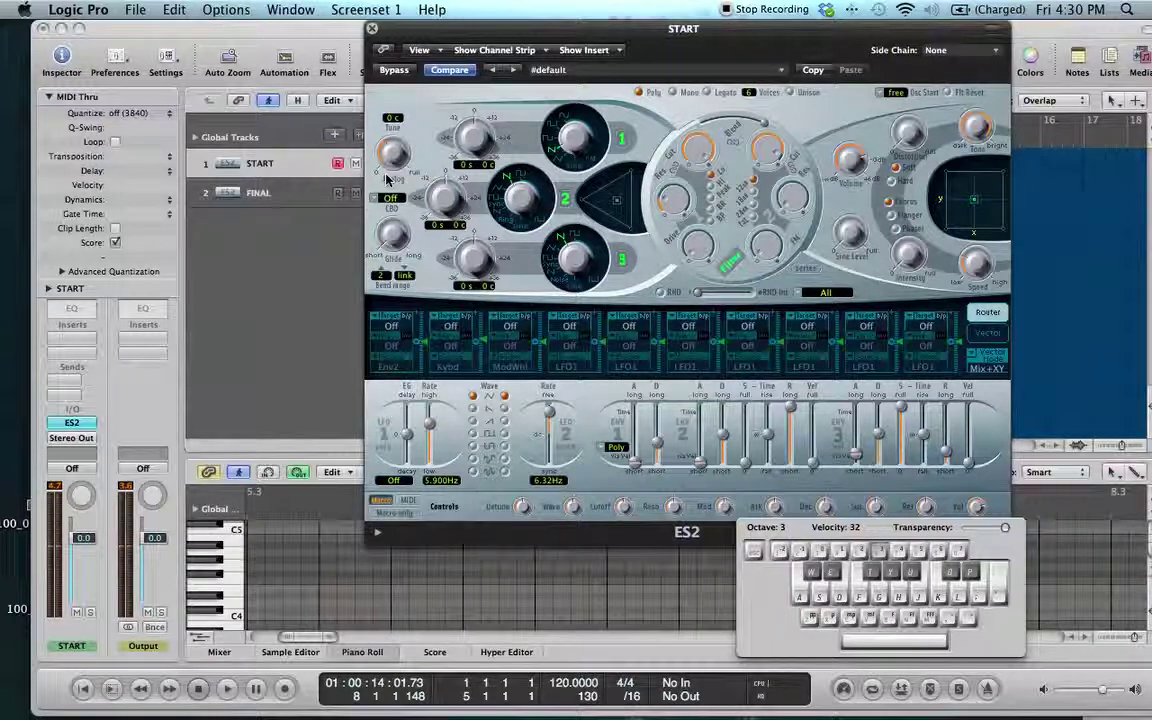
mouse_move(462, 228)
left_mouse_down()
mouse_move(463, 291)
mouse_move(464, 226)
left_mouse_up()
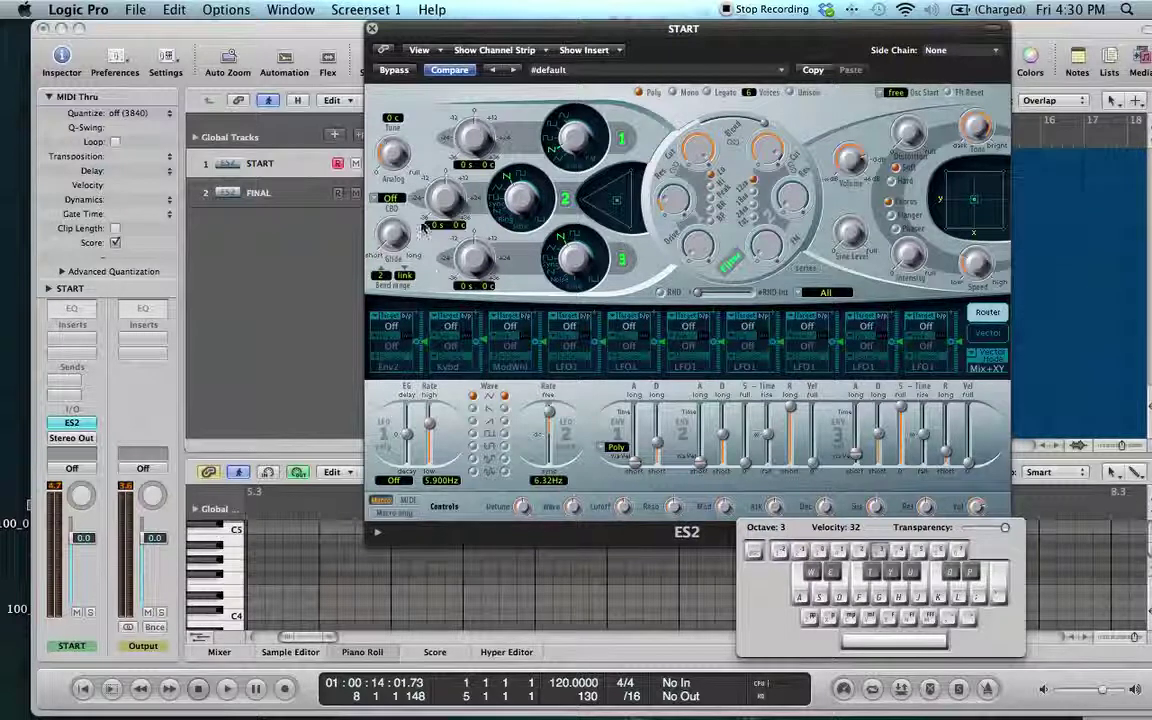
mouse_move(399, 153)
left_mouse_down()
mouse_move(400, 142)
mouse_move(396, 154)
left_mouse_up()
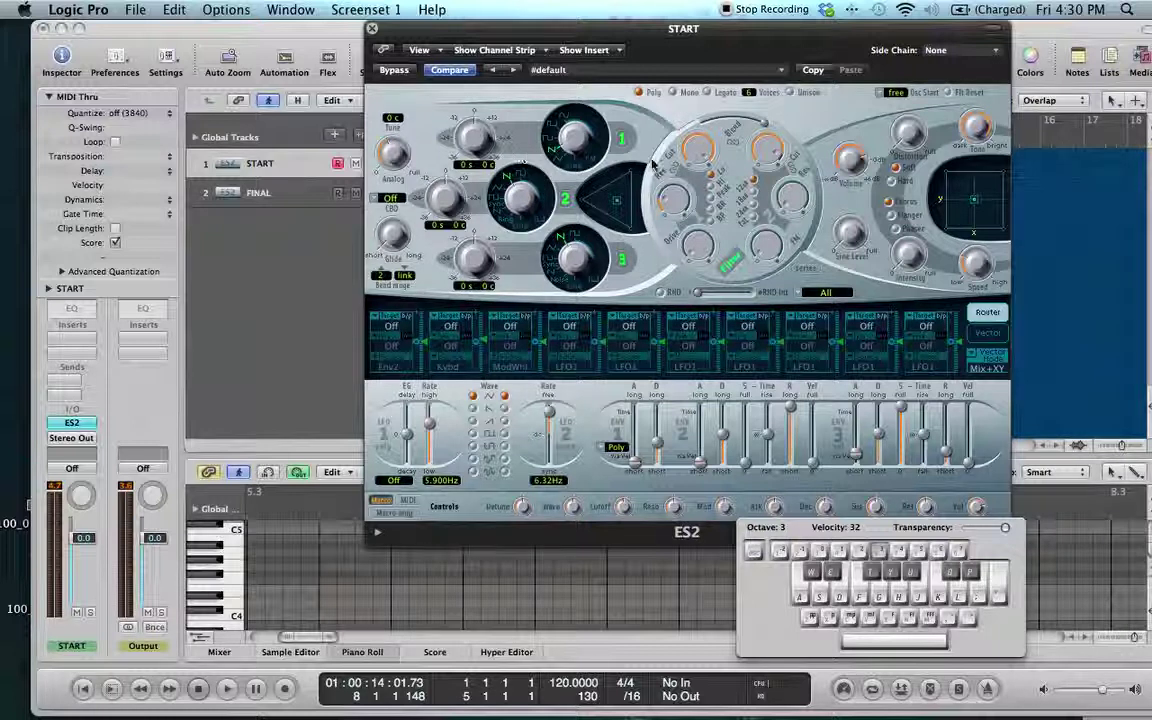
- In the first router slot, modulate Cut1inv2 from Env1 at maximum amount and lengthen envelope 1's attack
left_click(395, 326)
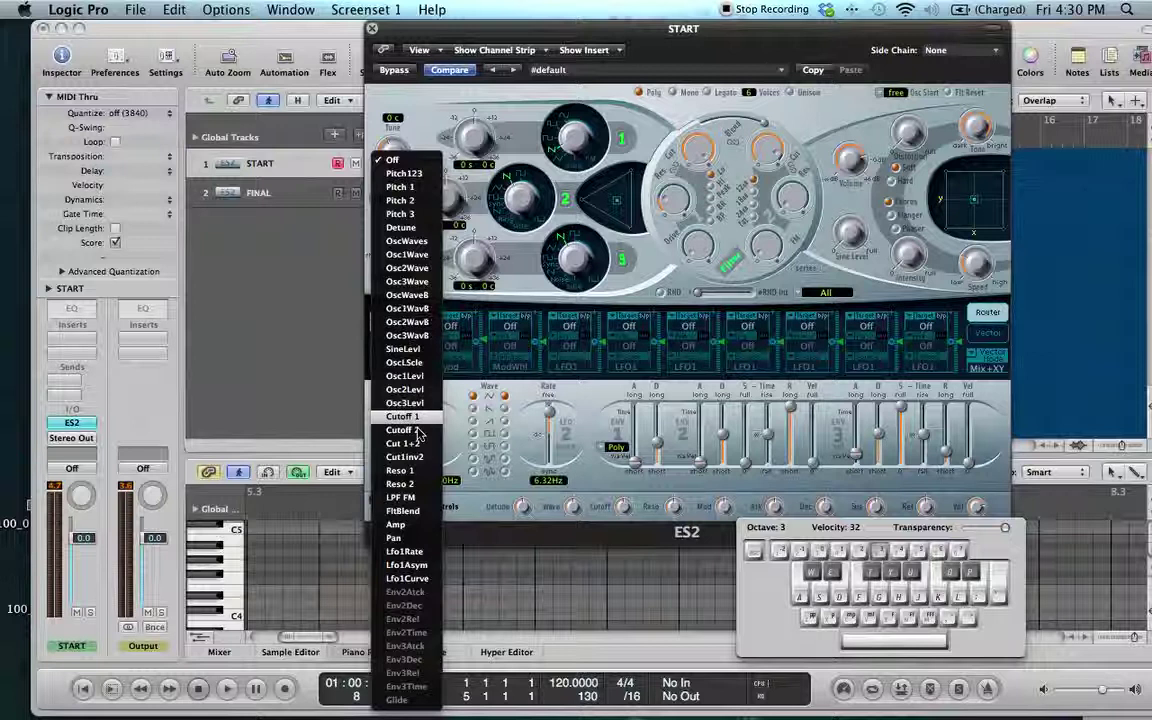
left_click(432, 456)
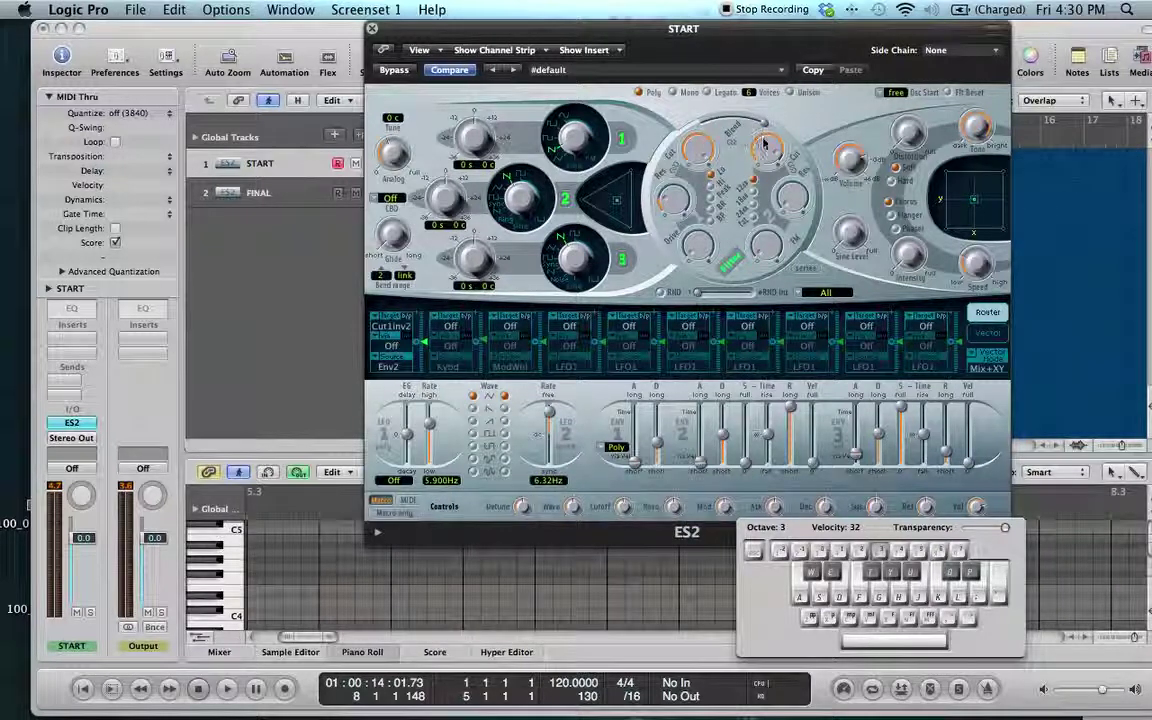
left_click(407, 368)
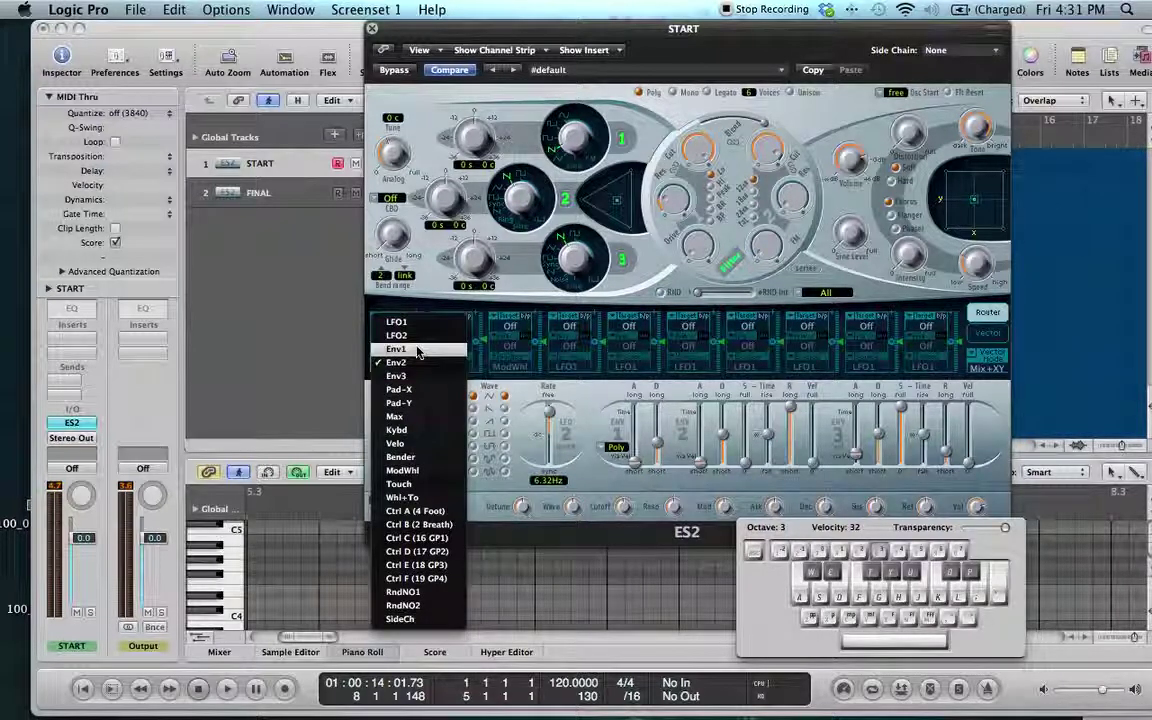
left_click(397, 348)
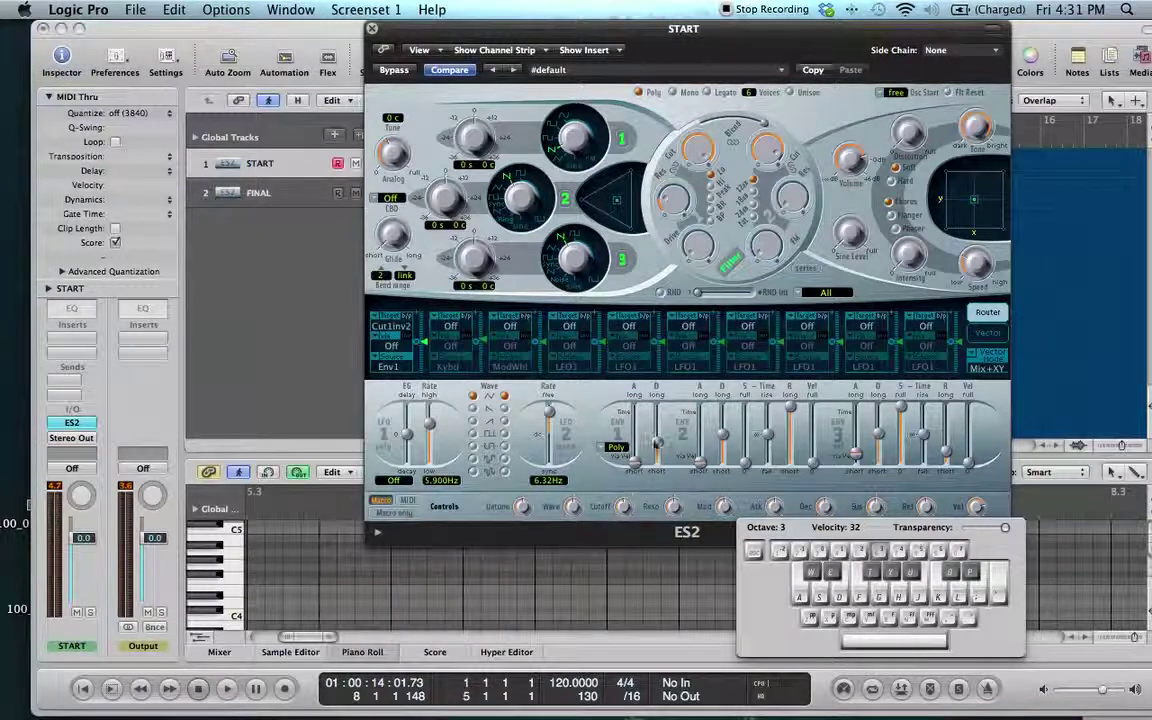
left_click_drag(426, 343, 427, 327)
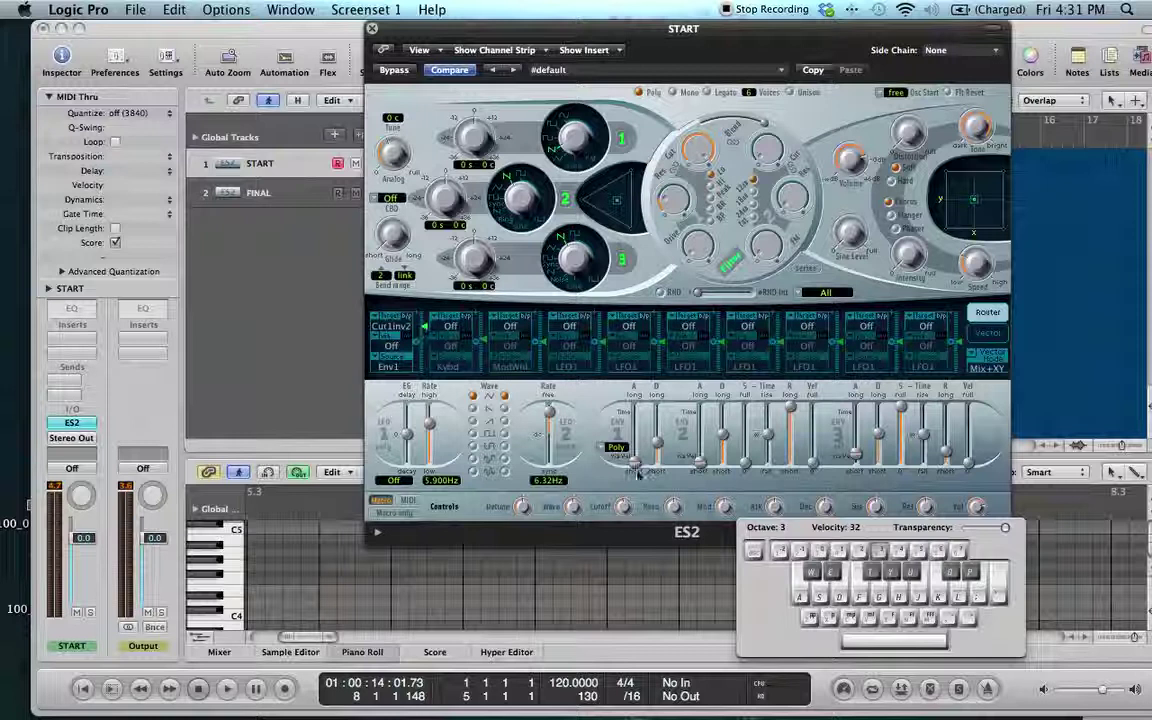
left_click_drag(634, 461, 636, 437)
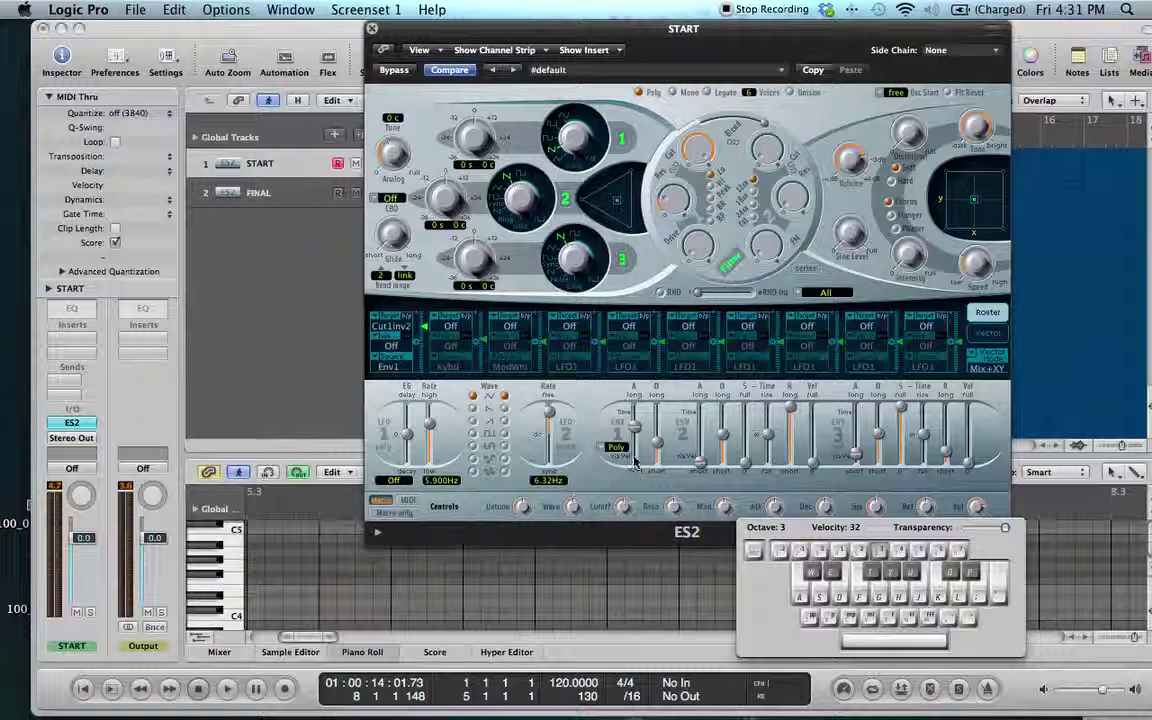
mouse_move(636, 440)
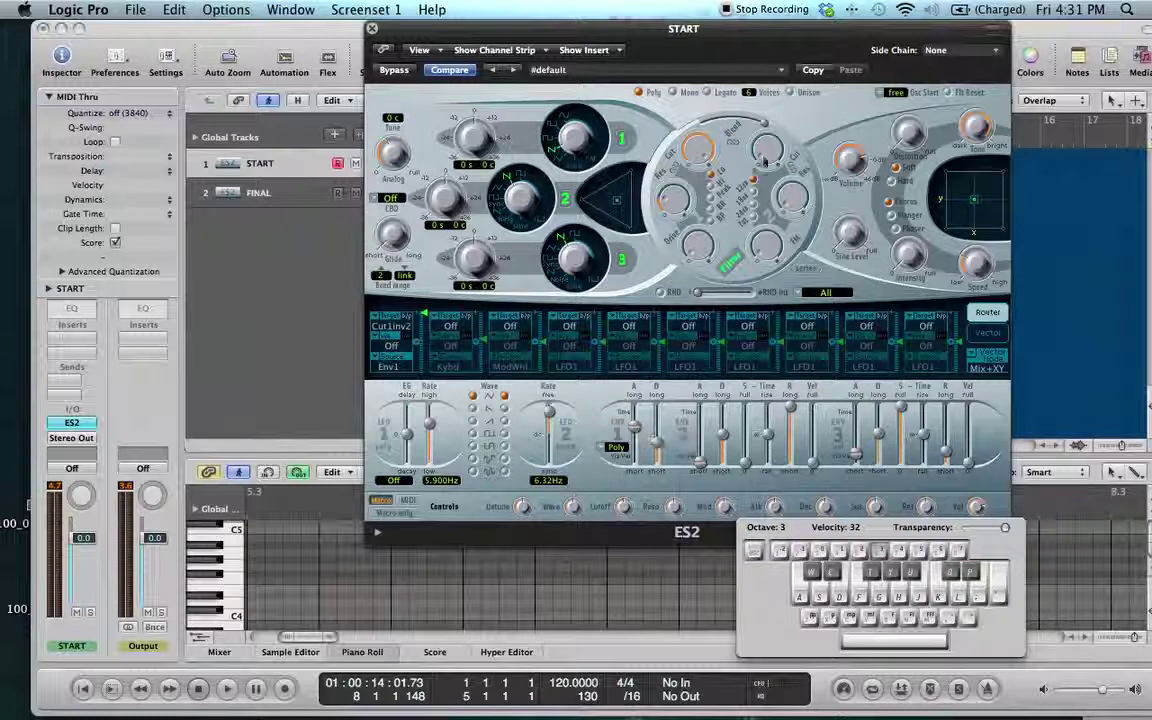
- Try the second filter's cutoff fully open and play test notes to compare the sound
left_click_drag(766, 160, 762, 5)
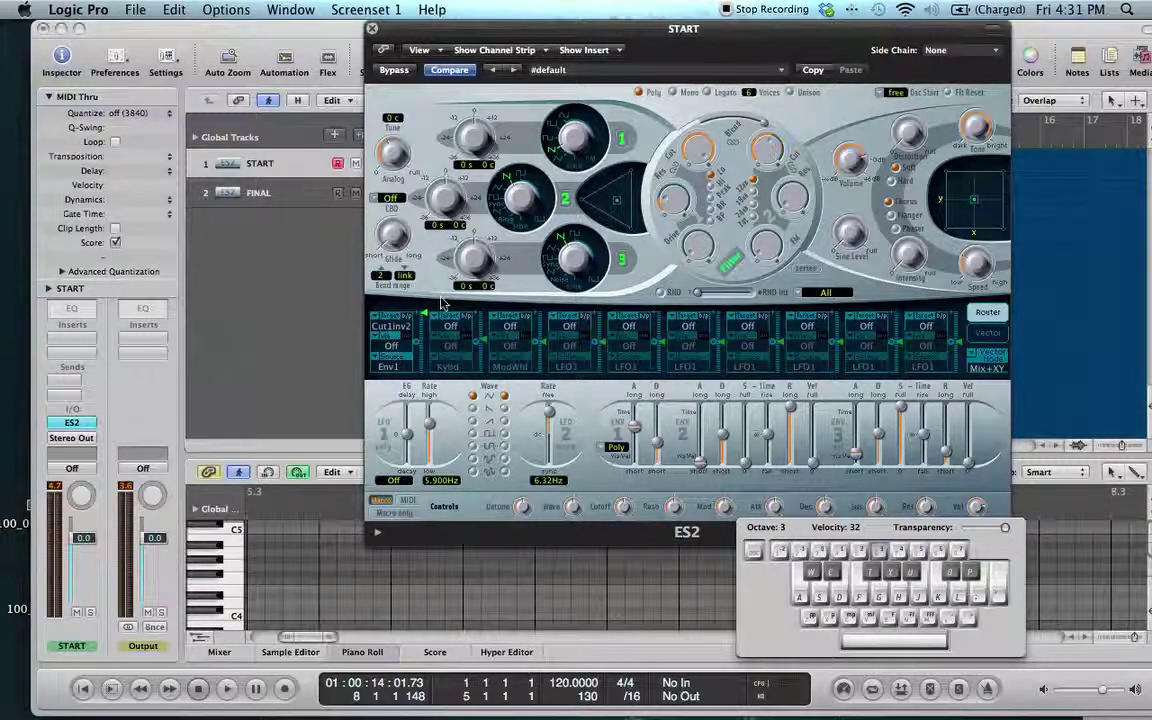
left_click_drag(757, 140, 757, 171)
key("a")
key("d")
key("h")
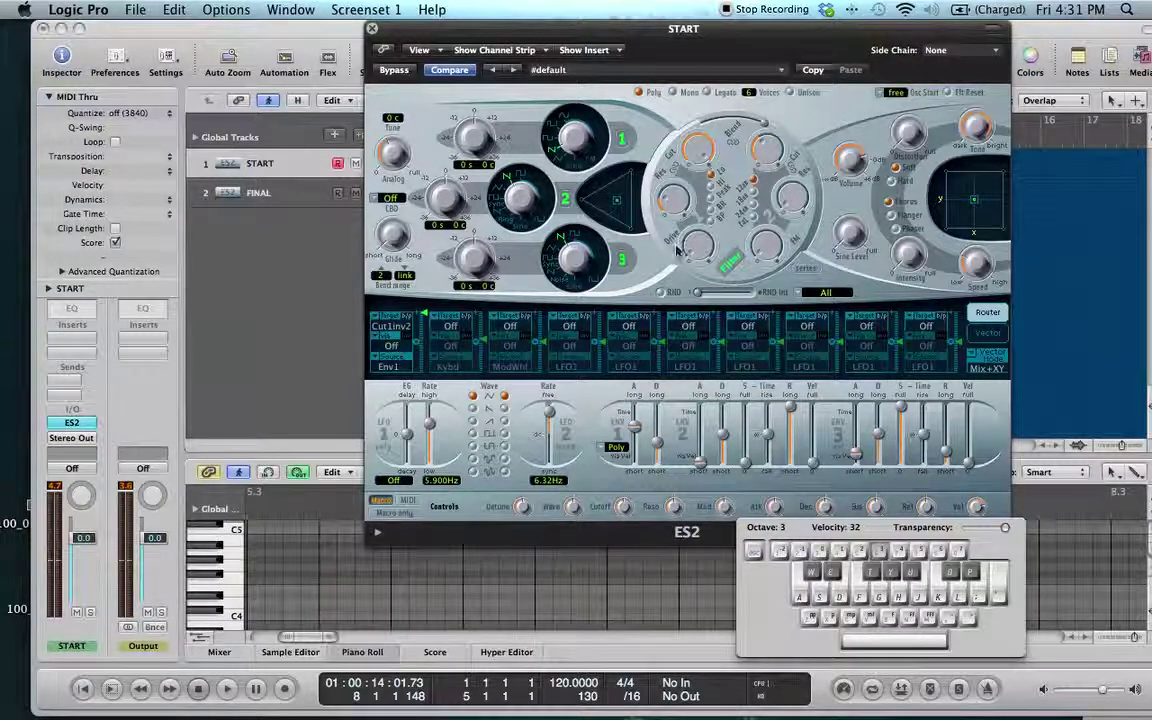
- Lower the second filter's cutoff to its minimum and play a run of test notes
left_click_drag(766, 146, 769, 219)
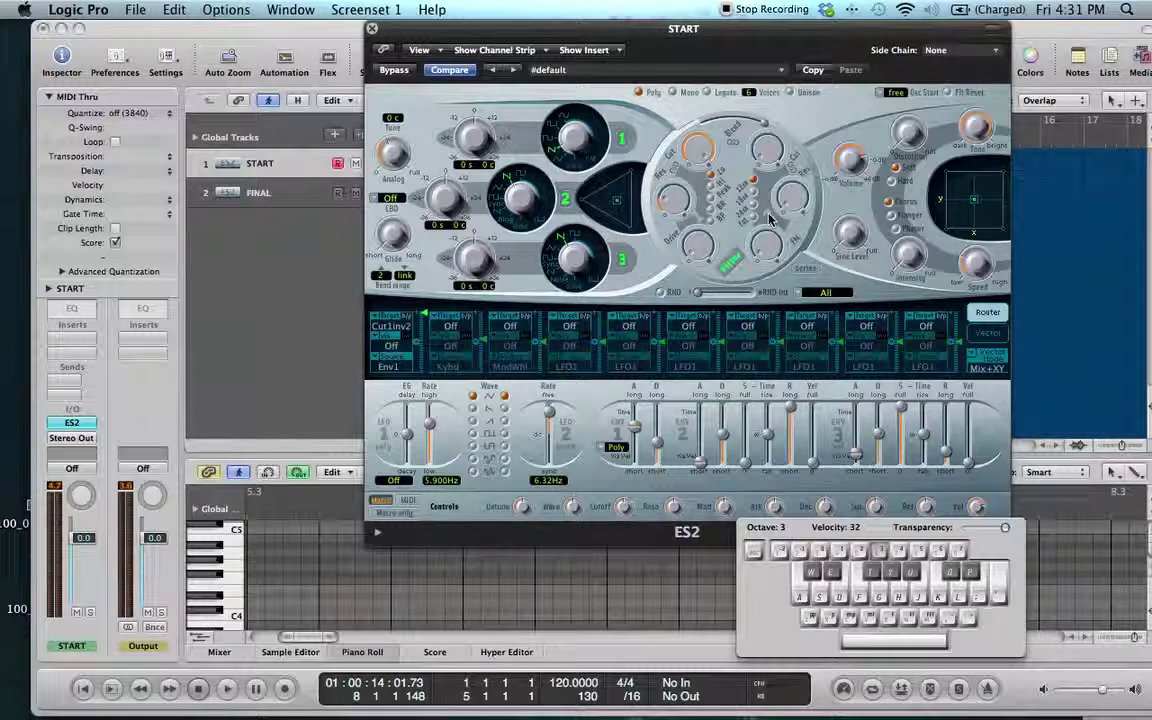
key("a")
key("d")
key("g")
key("j")
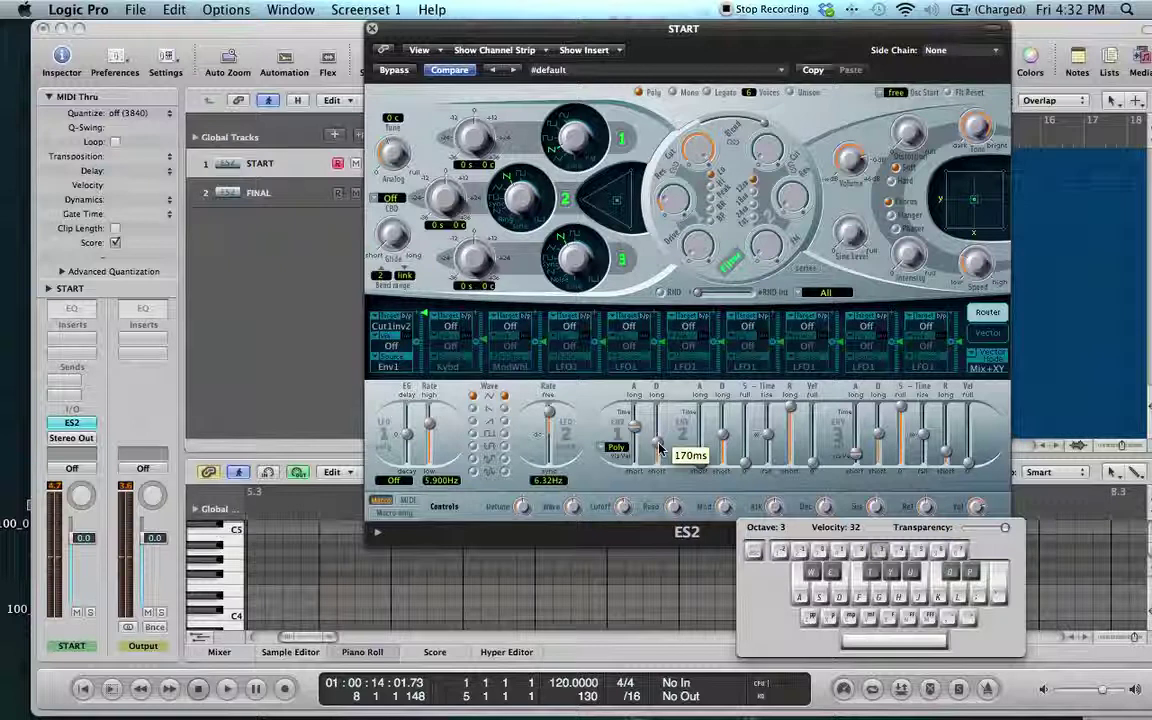
- Raise envelope 1's decay to its longest setting and play test notes to hear the filter sweep
left_click_drag(658, 449, 652, 447)
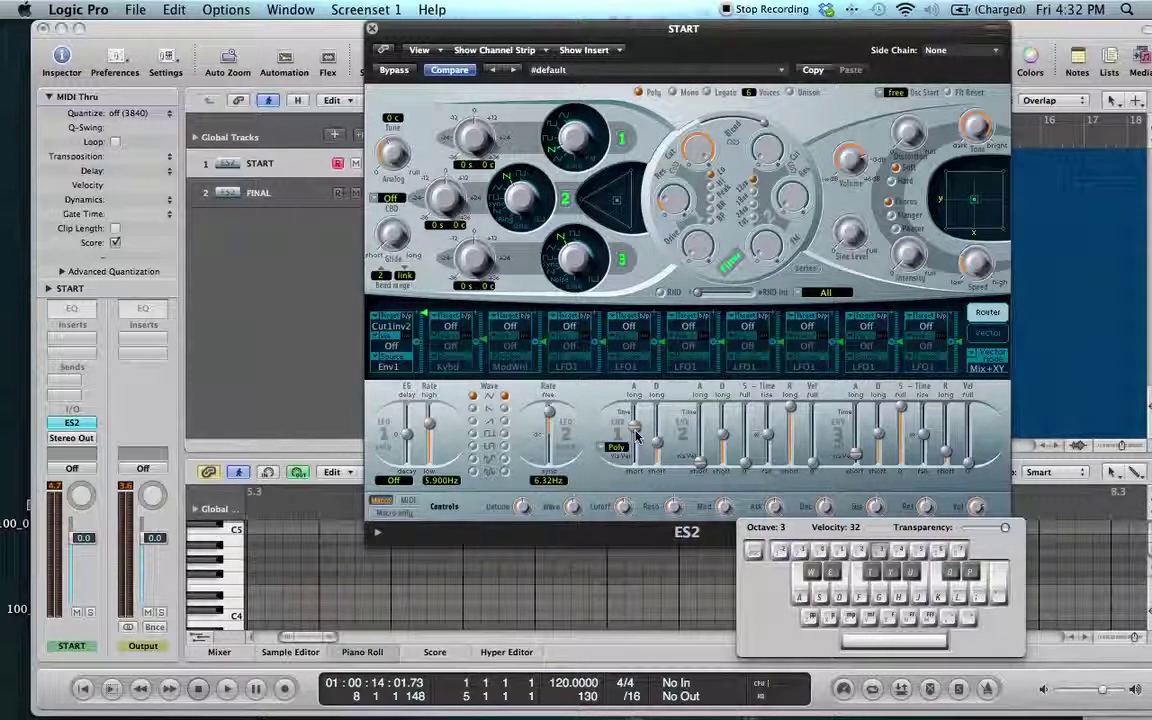
left_click(634, 431)
left_click(659, 446)
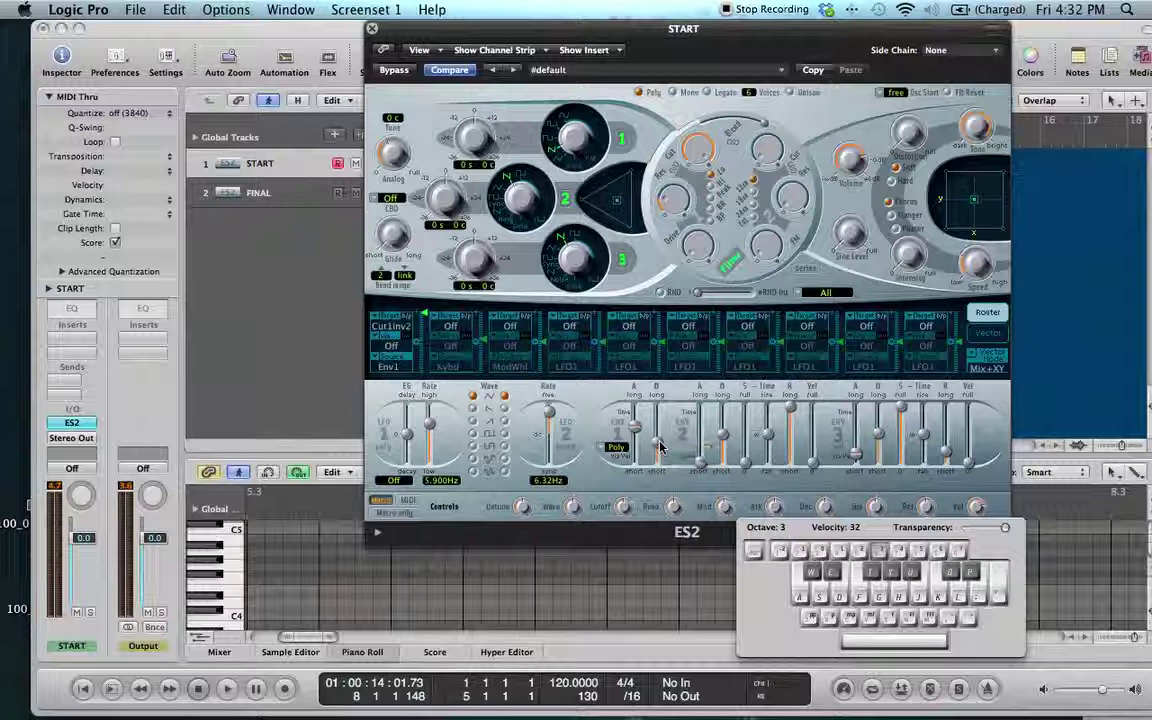
mouse_move(659, 446)
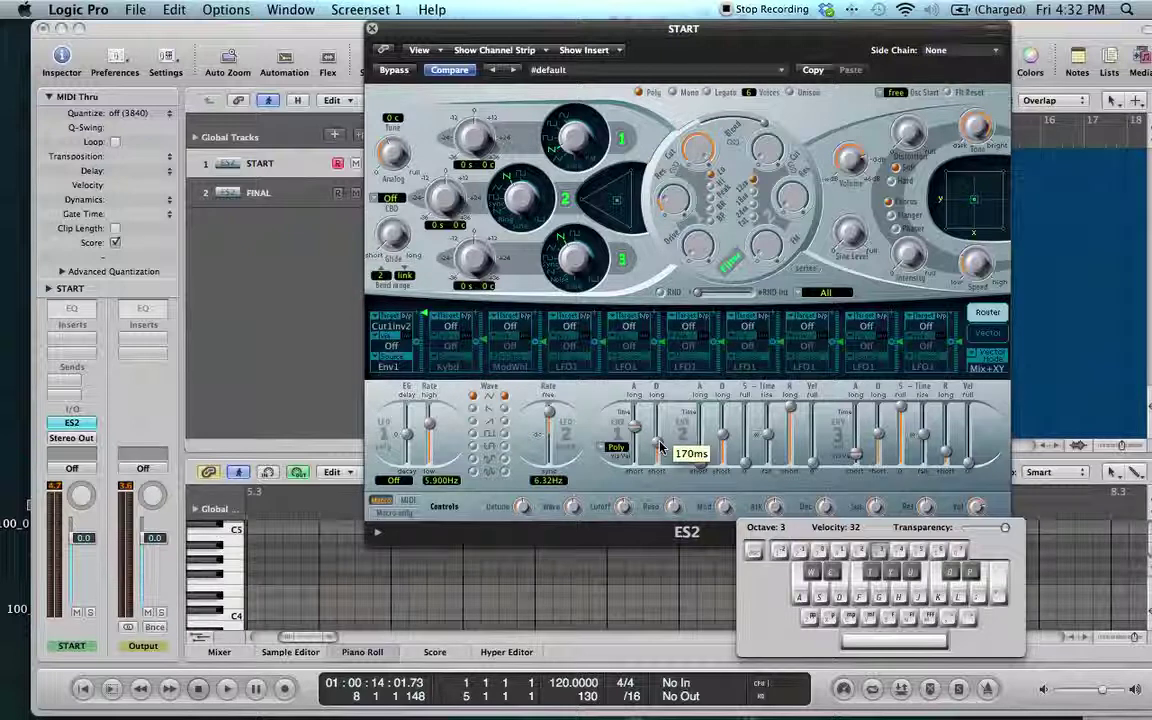
left_click_drag(660, 447, 657, 376)
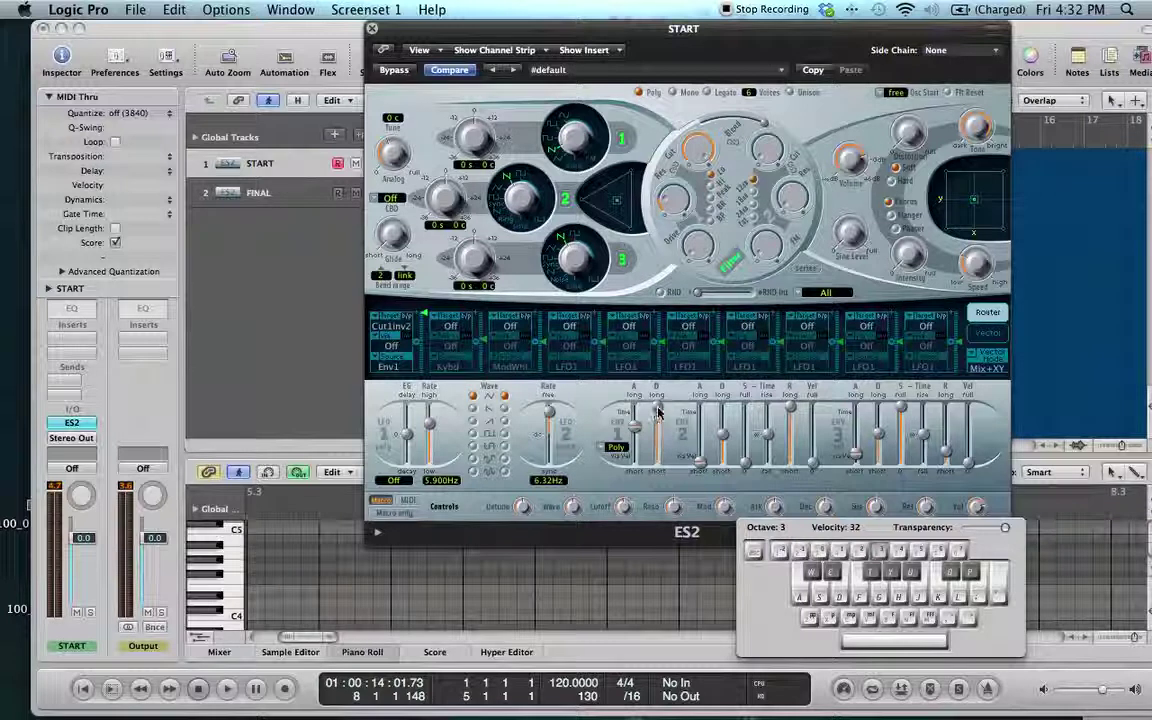
key("a")
key("d")
key("h")
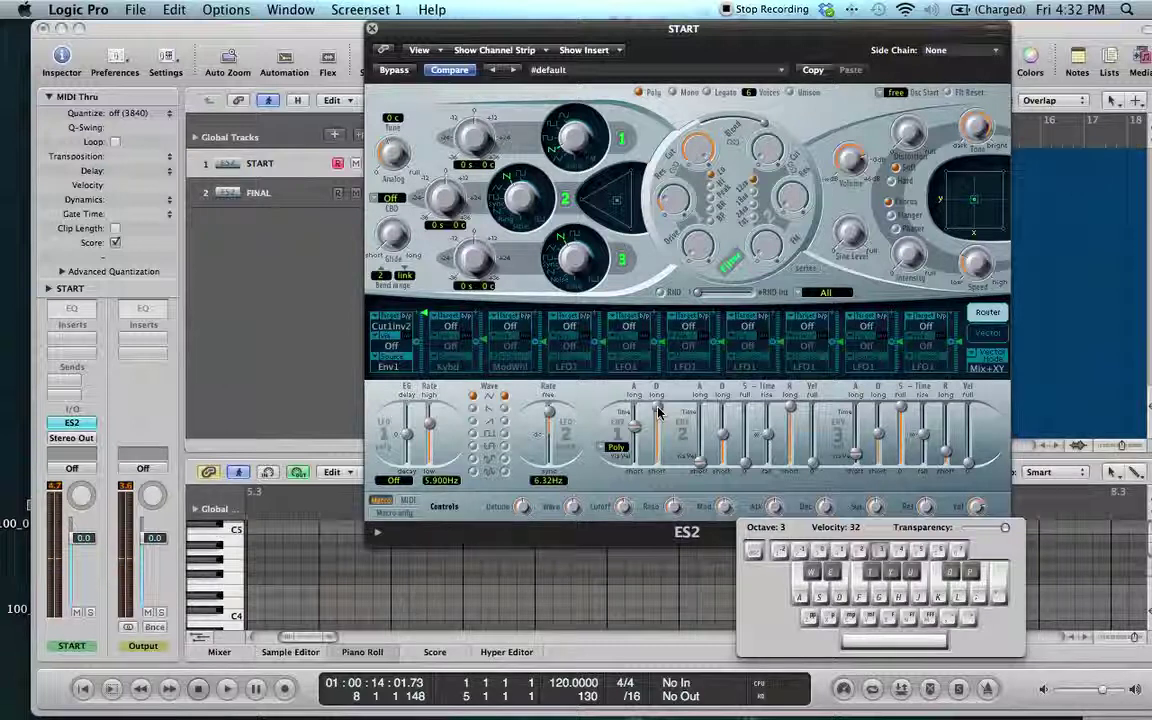
- Shorten envelope 1's decay and lower the first router slot's modulation amount to about 0.66
mouse_move(658, 413)
left_mouse_down()
mouse_move(658, 393)
mouse_move(660, 428)
left_mouse_up()
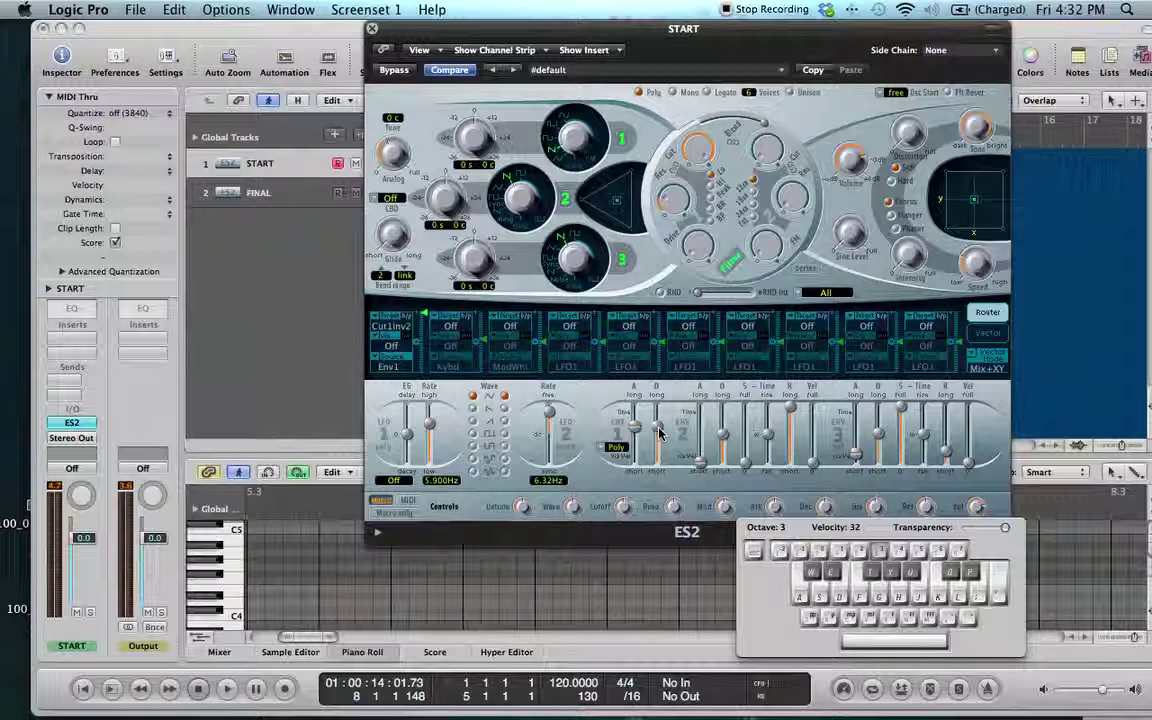
left_click_drag(424, 323, 421, 336)
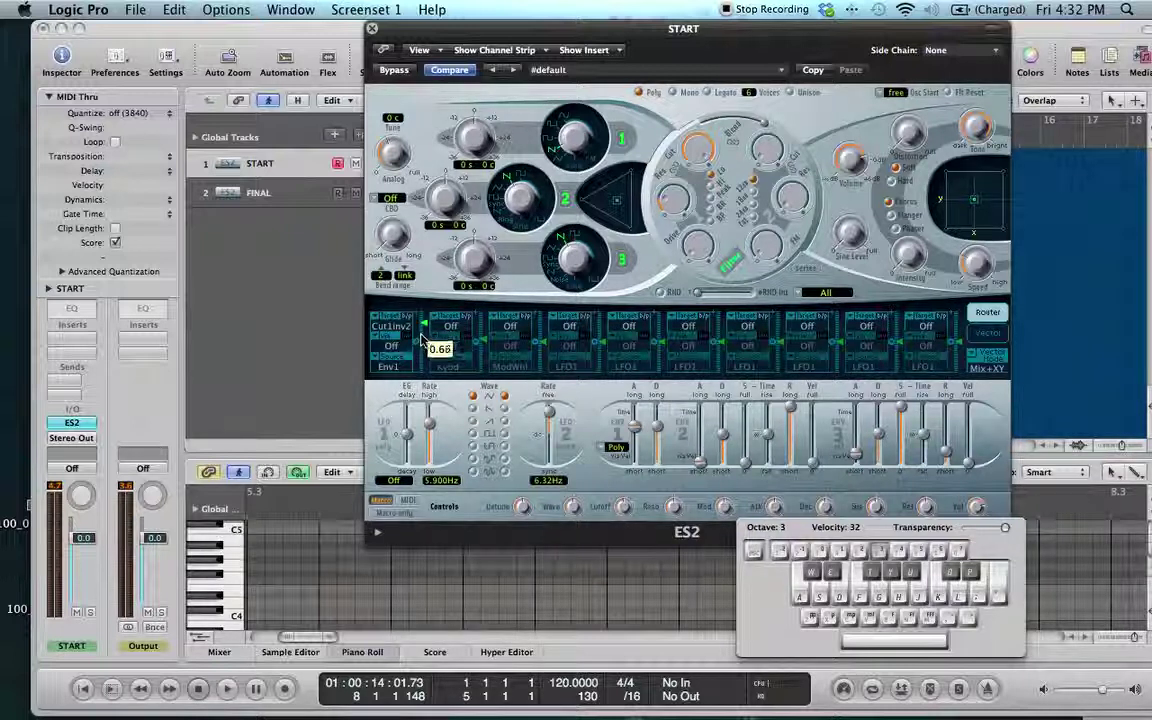
- Raise the second filter's cutoff to about 0.30 and play test notes to hear the change
left_click_drag(765, 121, 763, 140)
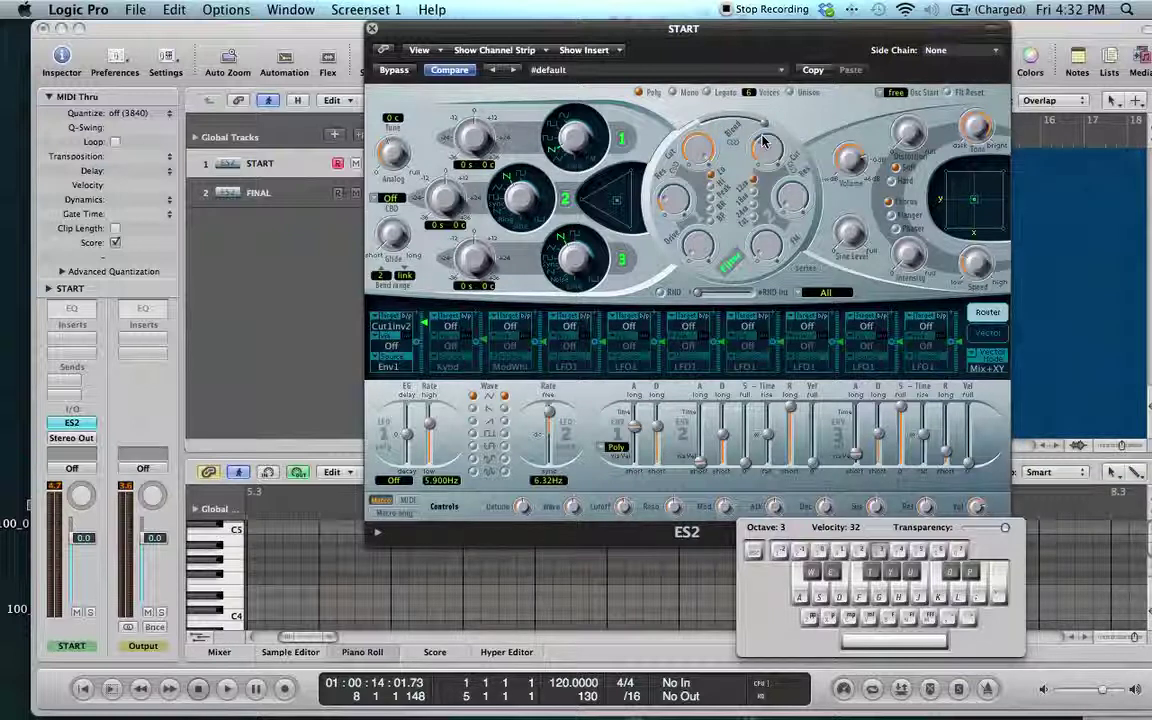
key("h")
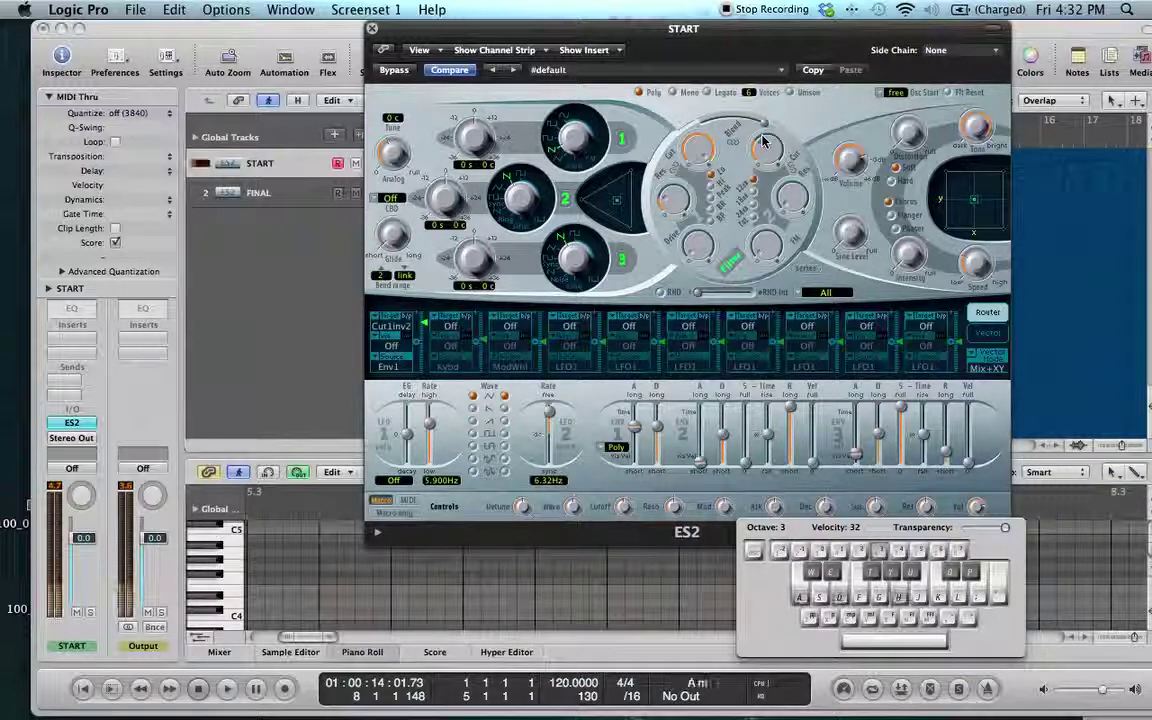
left_click_drag(755, 149, 757, 138)
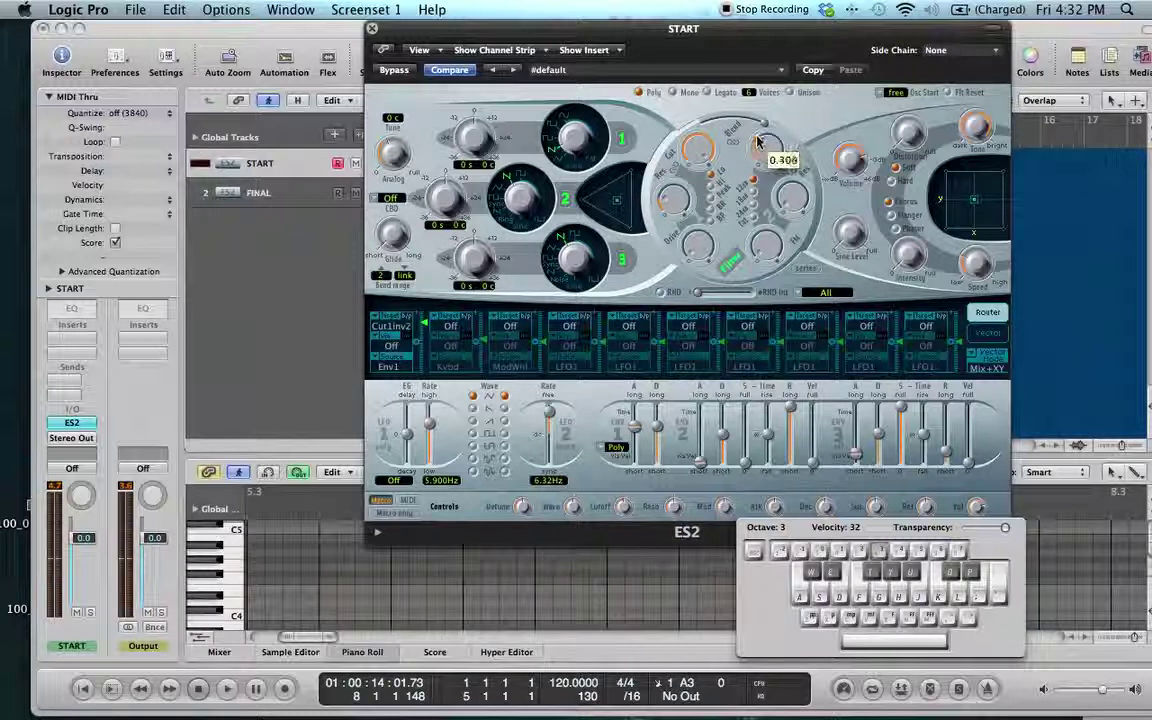
key("h")
key("k")
key("semicolon")
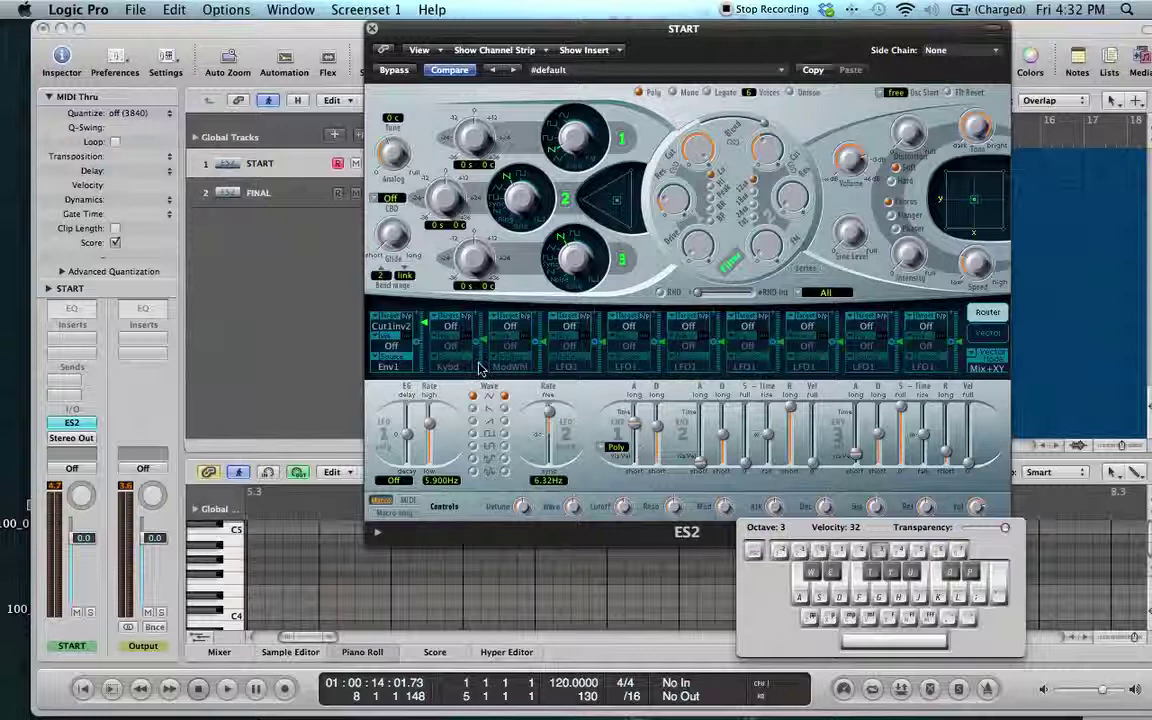
- Bring the first router slot's Env1 modulation amount back up to near maximum and play test chords
left_click_drag(427, 345, 427, 332)
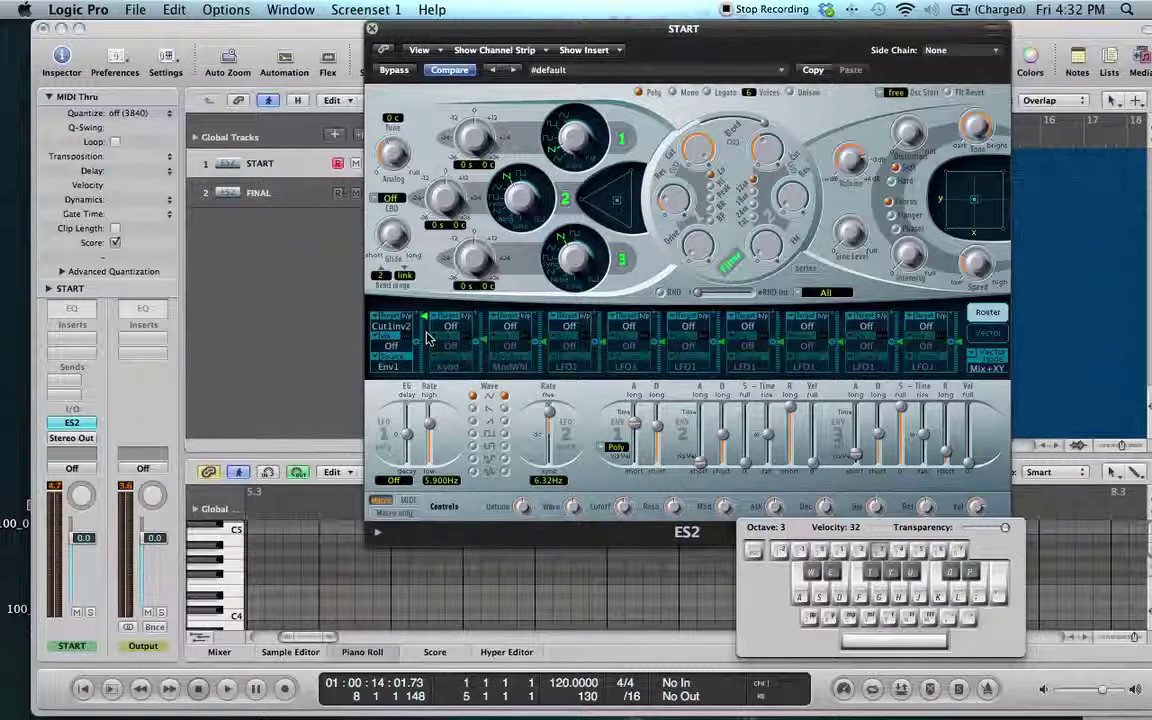
key("h")
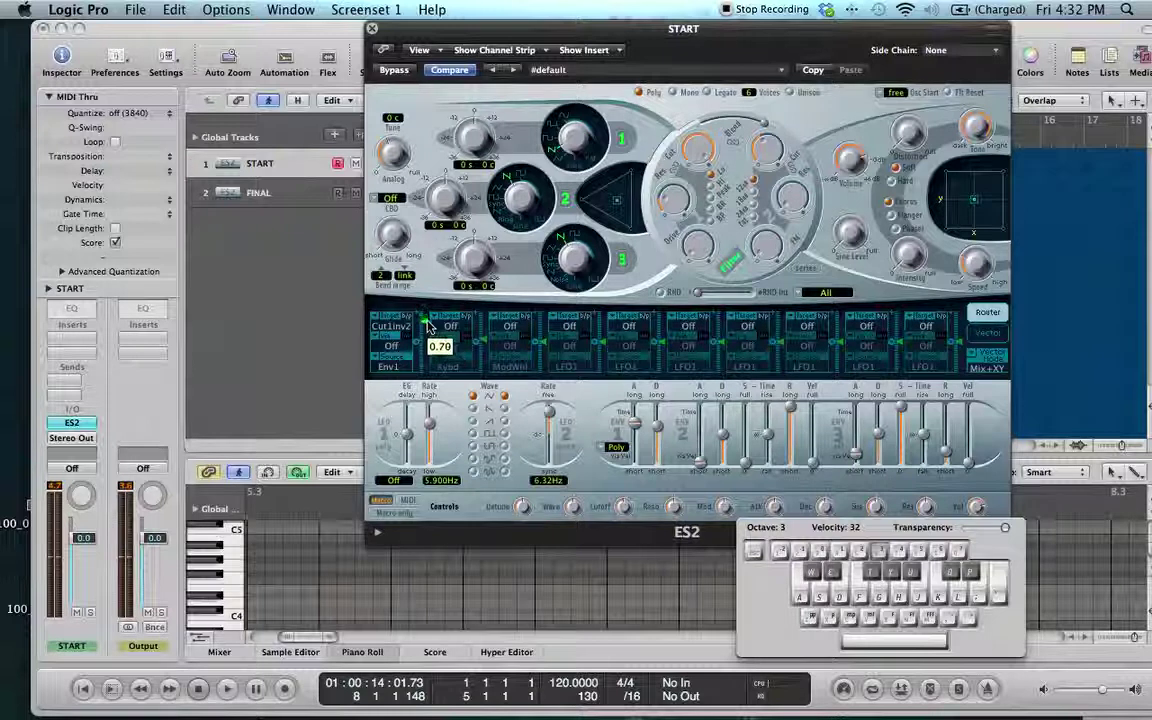
key("a")
key("d")
key("g")
key("j")
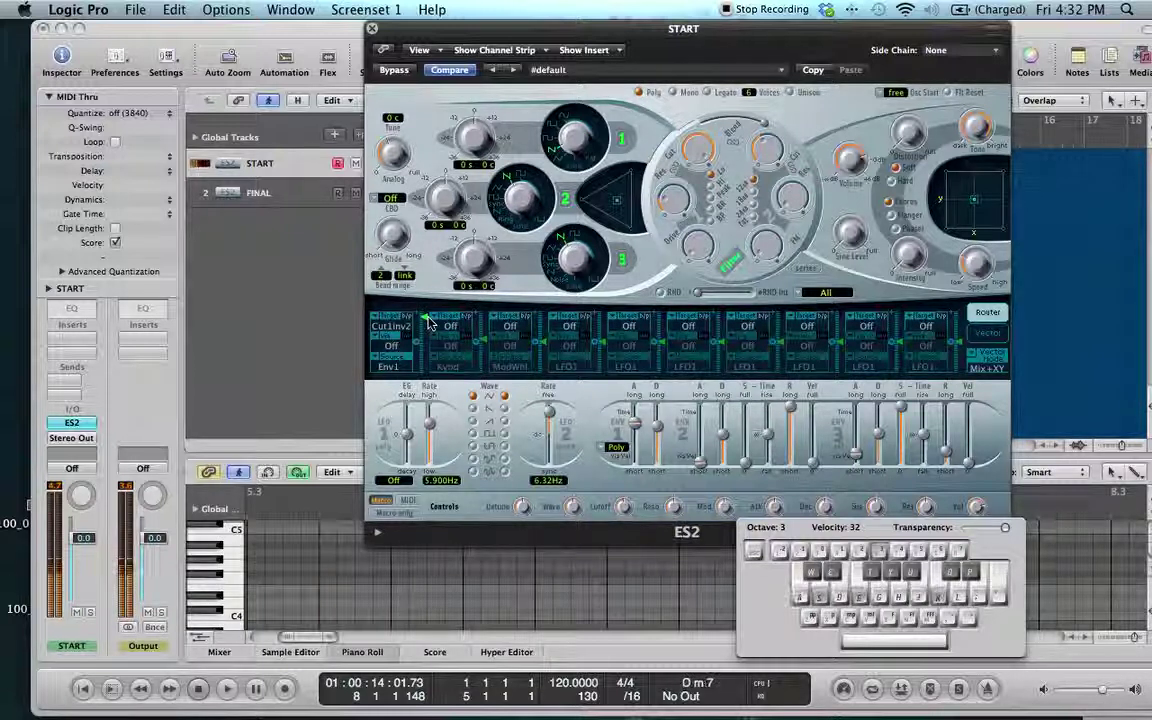
key("d")
key("g")
key("j")
key("l")
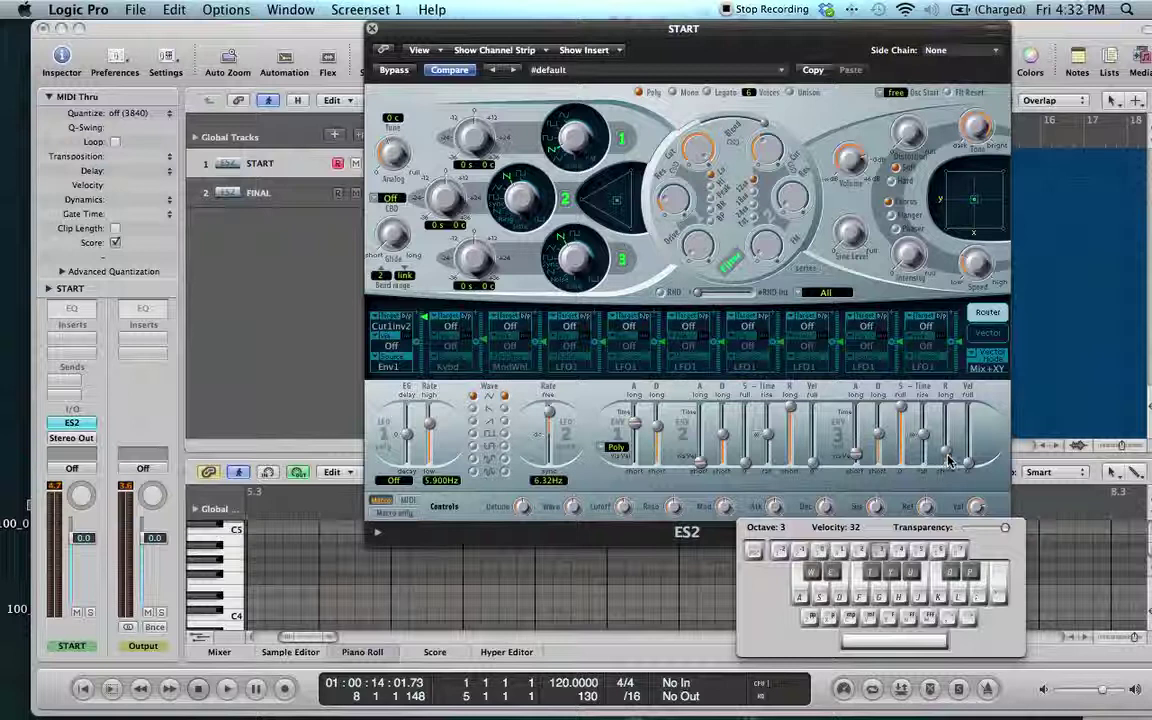
- Lengthen envelope 3's release in small increments and play test chords to hear the longer tail
left_click_drag(950, 460, 948, 450)
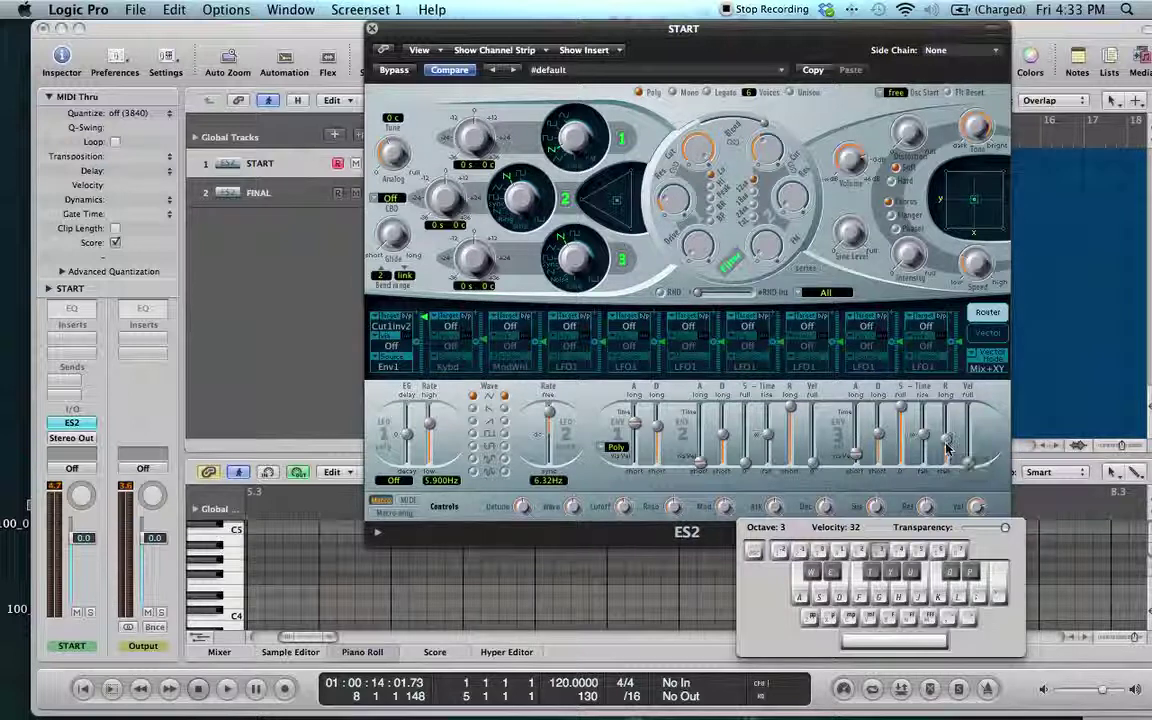
key("d")
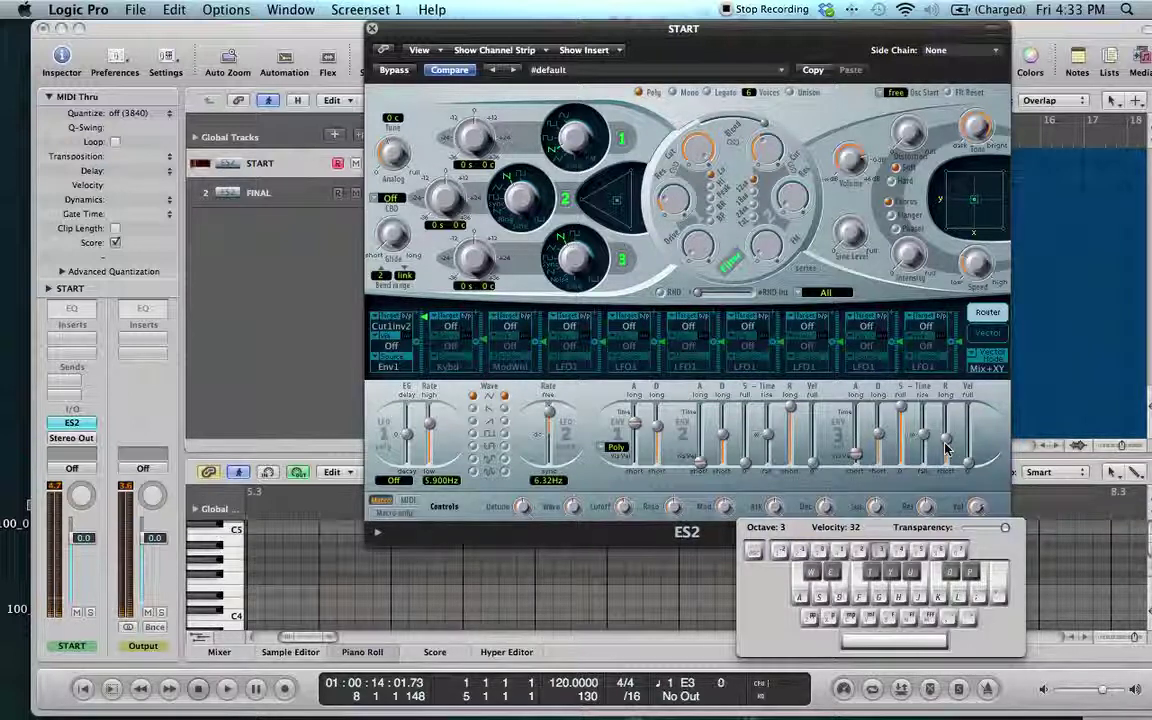
key("d")
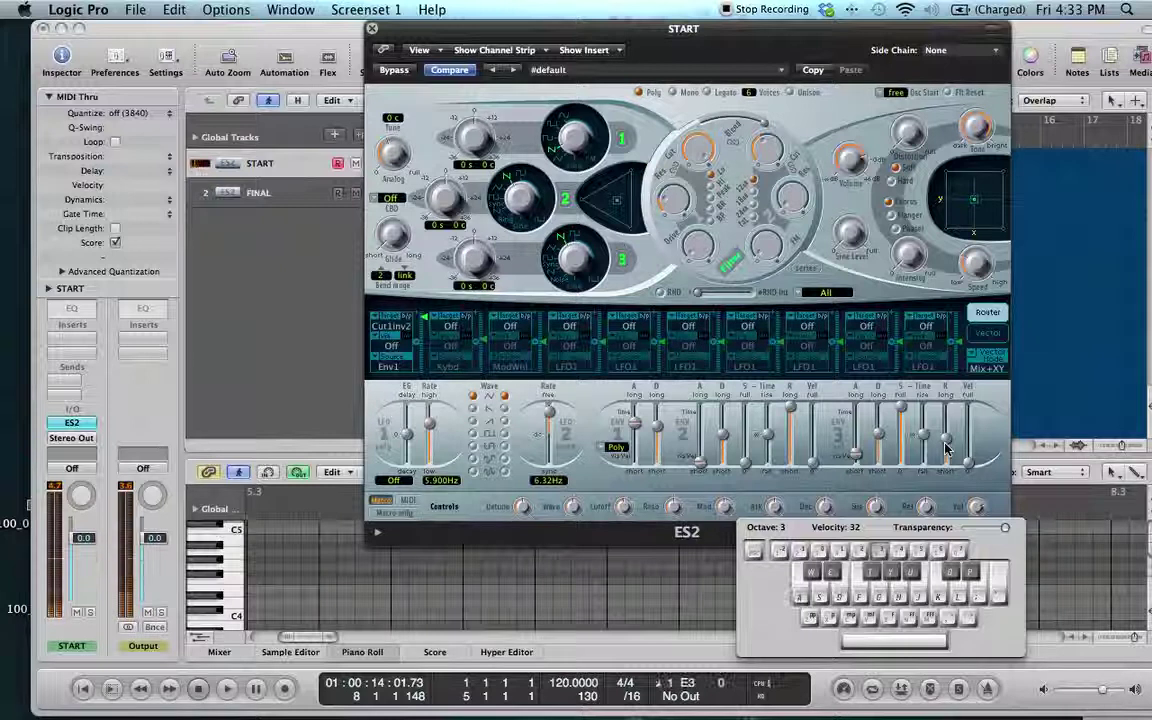
left_click_drag(946, 448, 945, 443)
key("a")
key("d")
key("h")
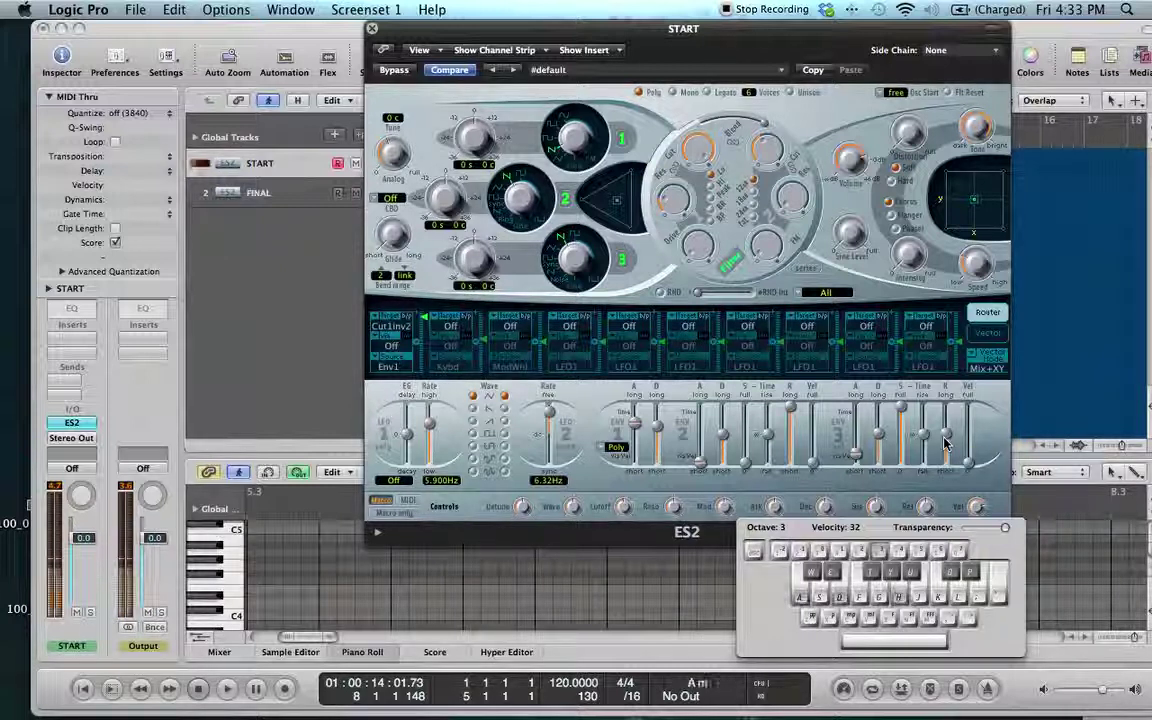
key("d")
key("g")
key("j")
key("l")
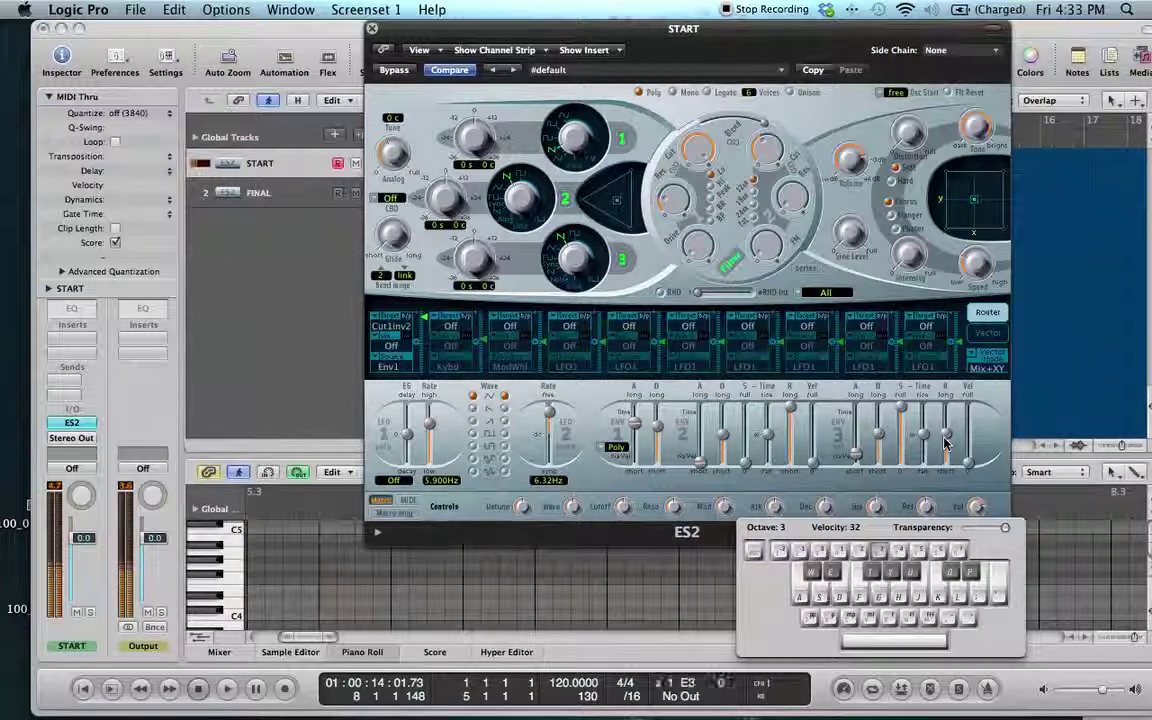
- Shorten envelope 3's release slightly while playing test chords to check the tail
key("f")
key("h")
key("k")
left_click_drag(946, 438, 946, 443)
key("f")
key("h")
key("k")
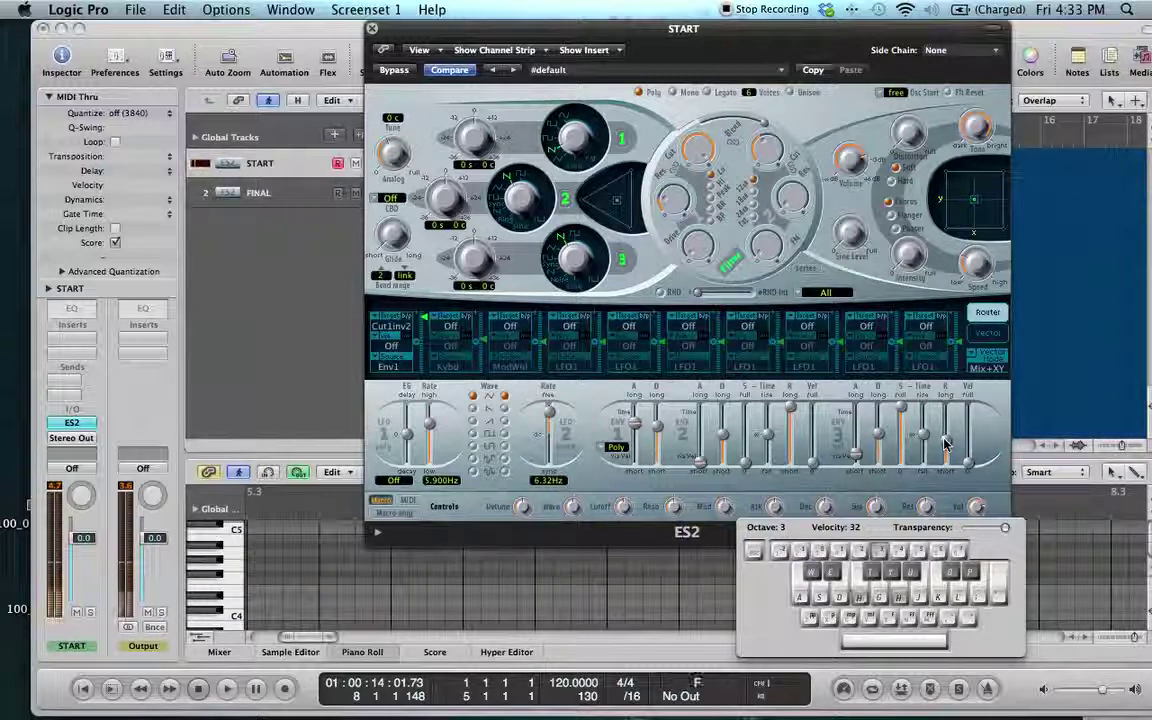
key("f")
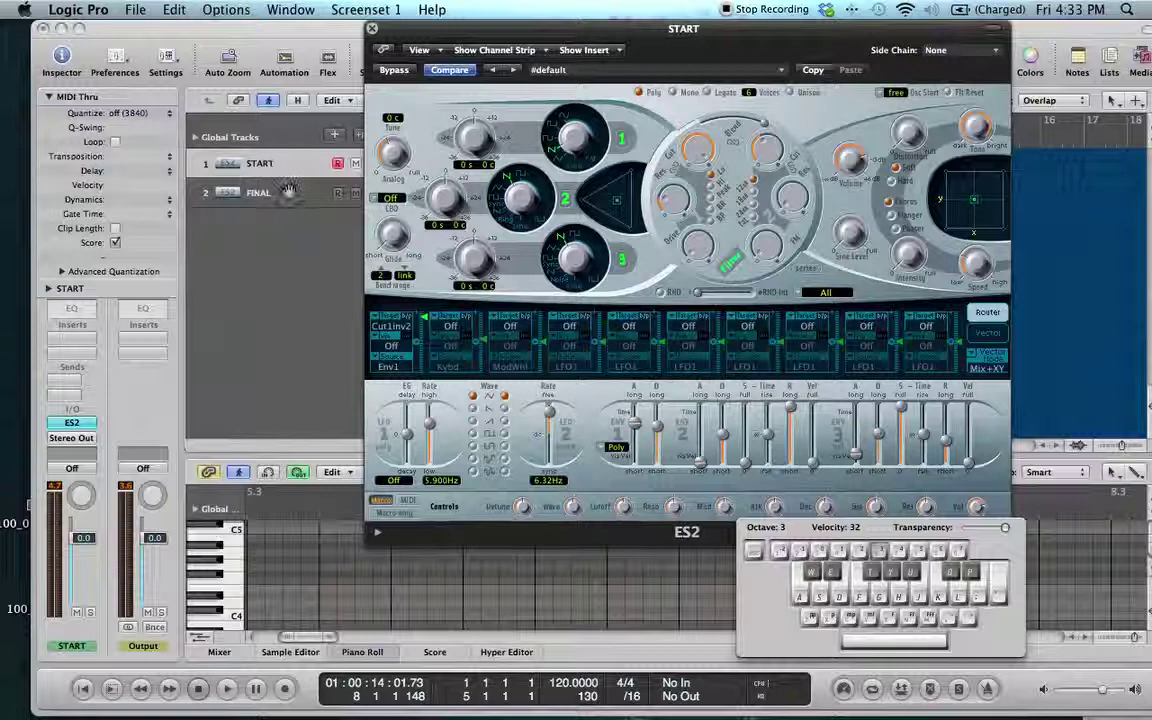
- Insert a stereo Space Designer reverb on the START channel and slightly lower its reverb output level
left_click(72, 346)
mouse_move(110, 489)
mouse_move(250, 557)
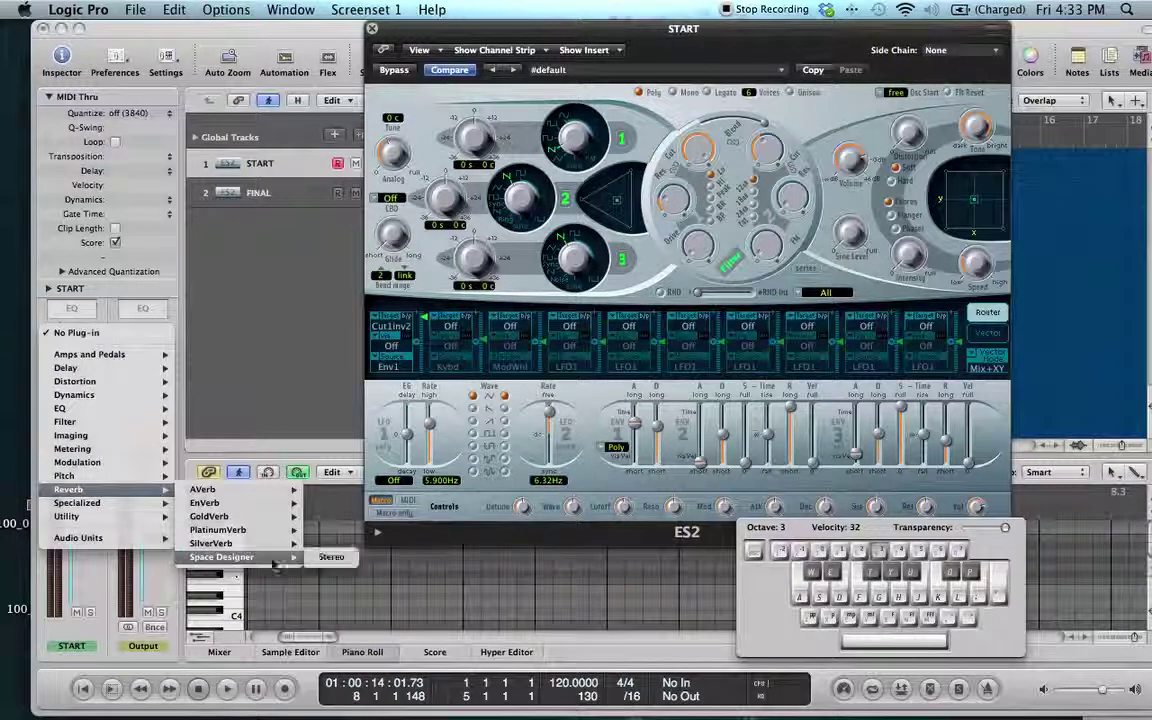
left_click(326, 559)
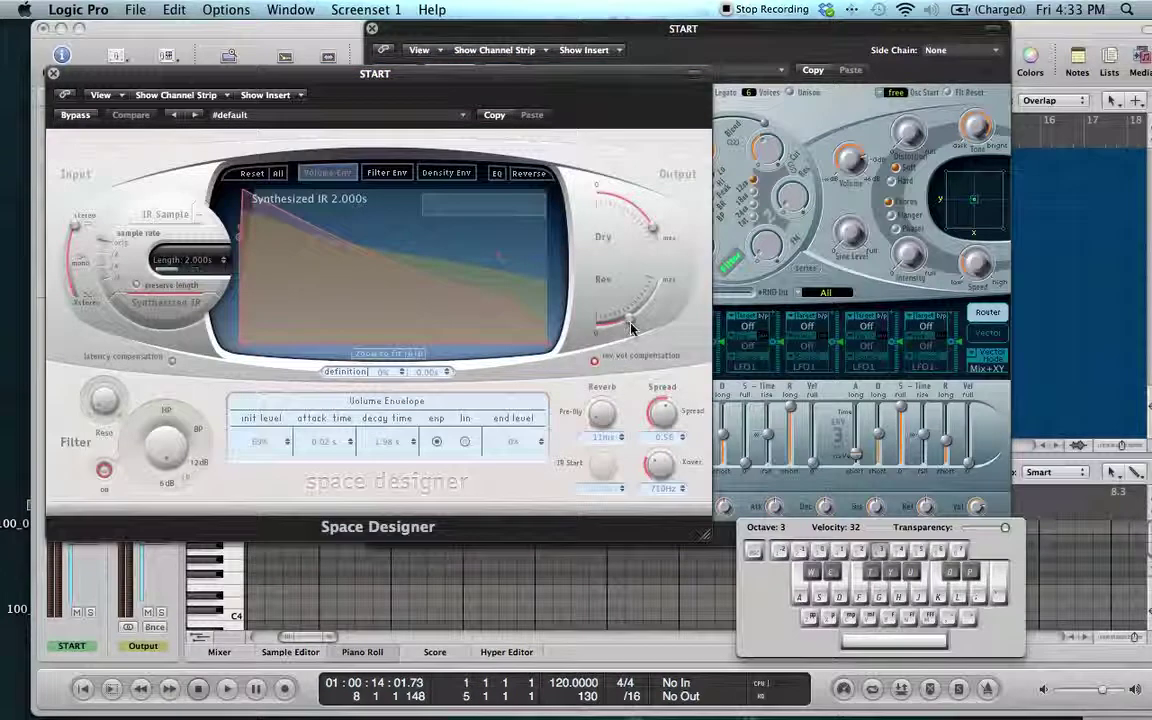
left_click_drag(630, 328, 632, 320)
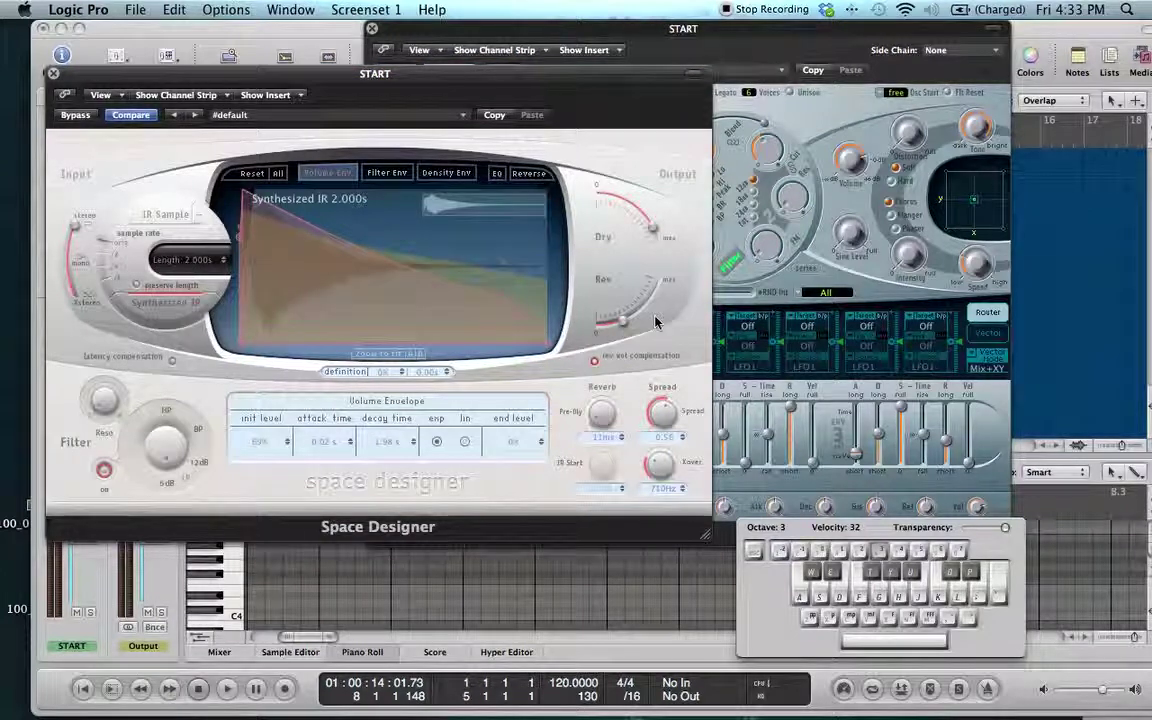
- Play test chords and notes through the reverb, and close the Space Designer window
key("a")
key("d")
key("h")
key("s")
key("f")
key("h")
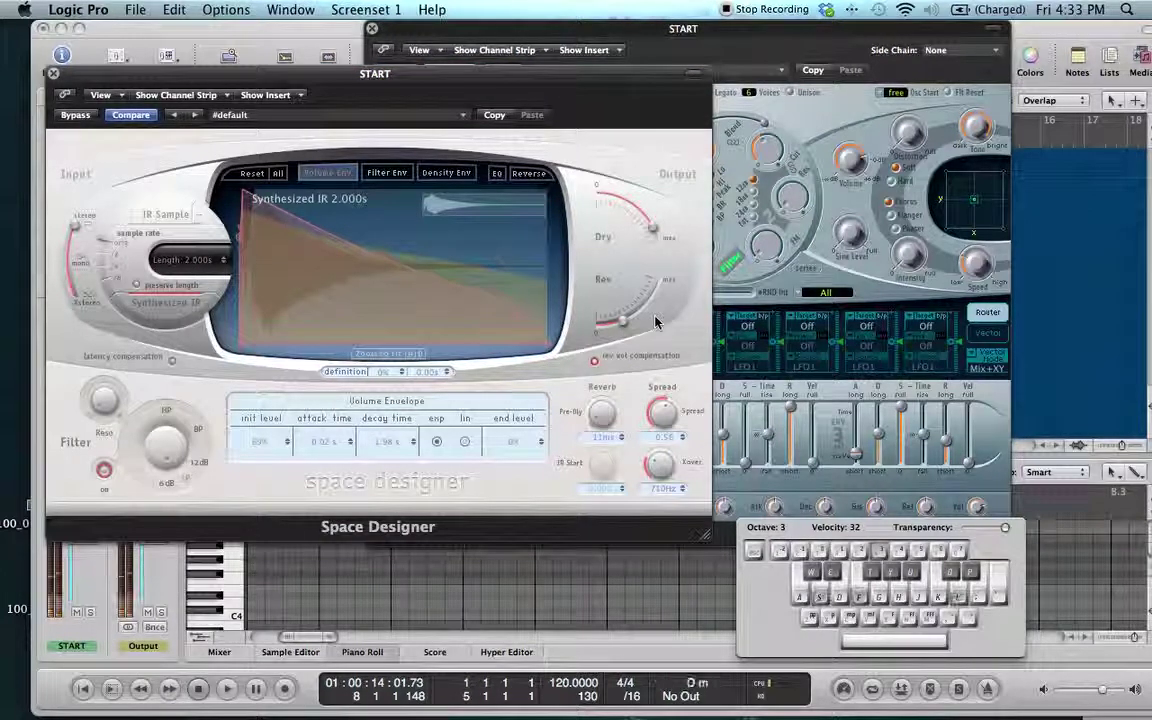
key("semicolon")
key("l")
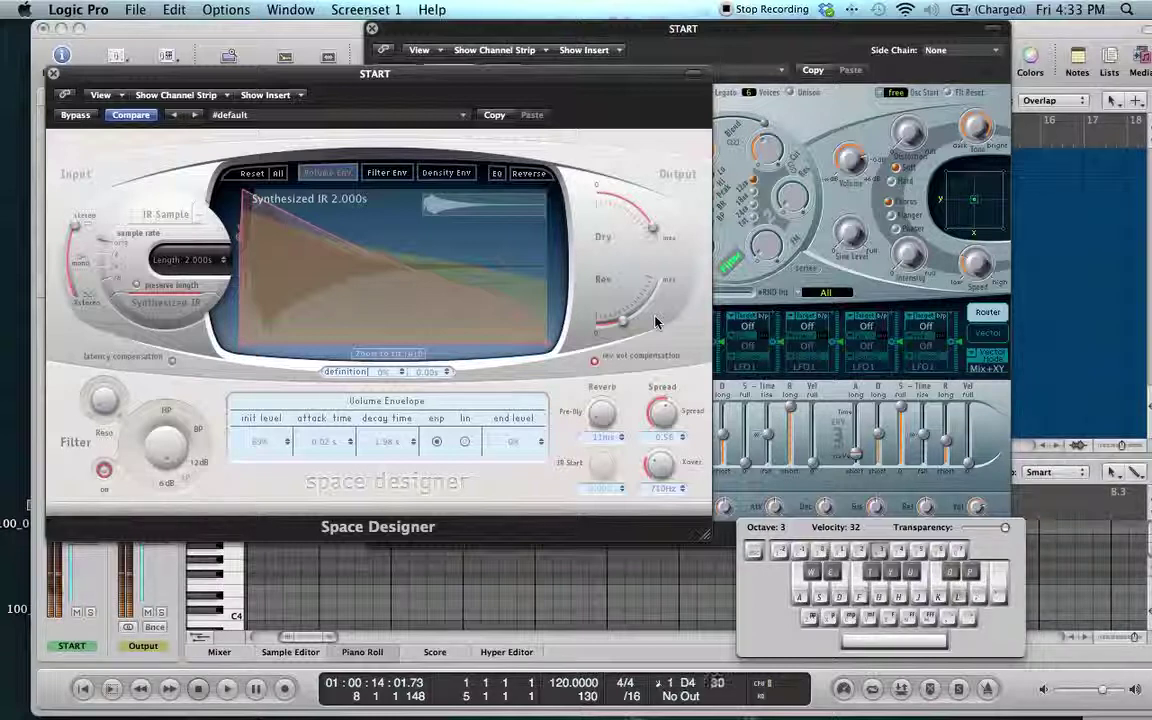
key("j")
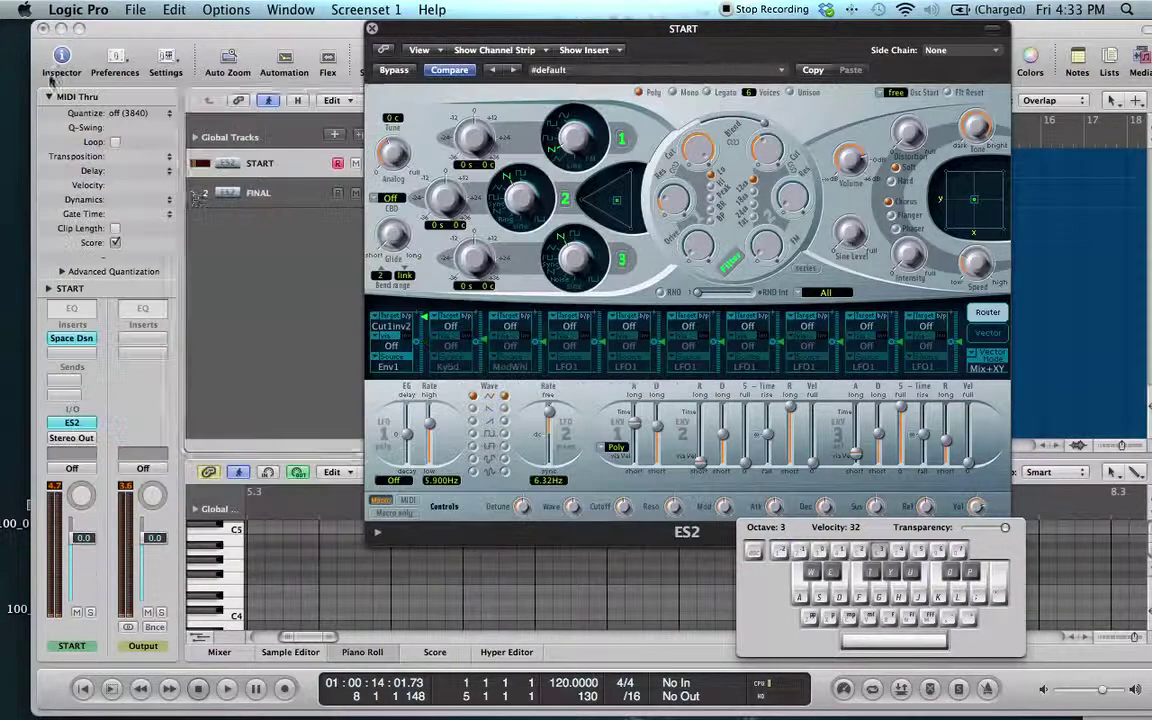
left_click(53, 73)
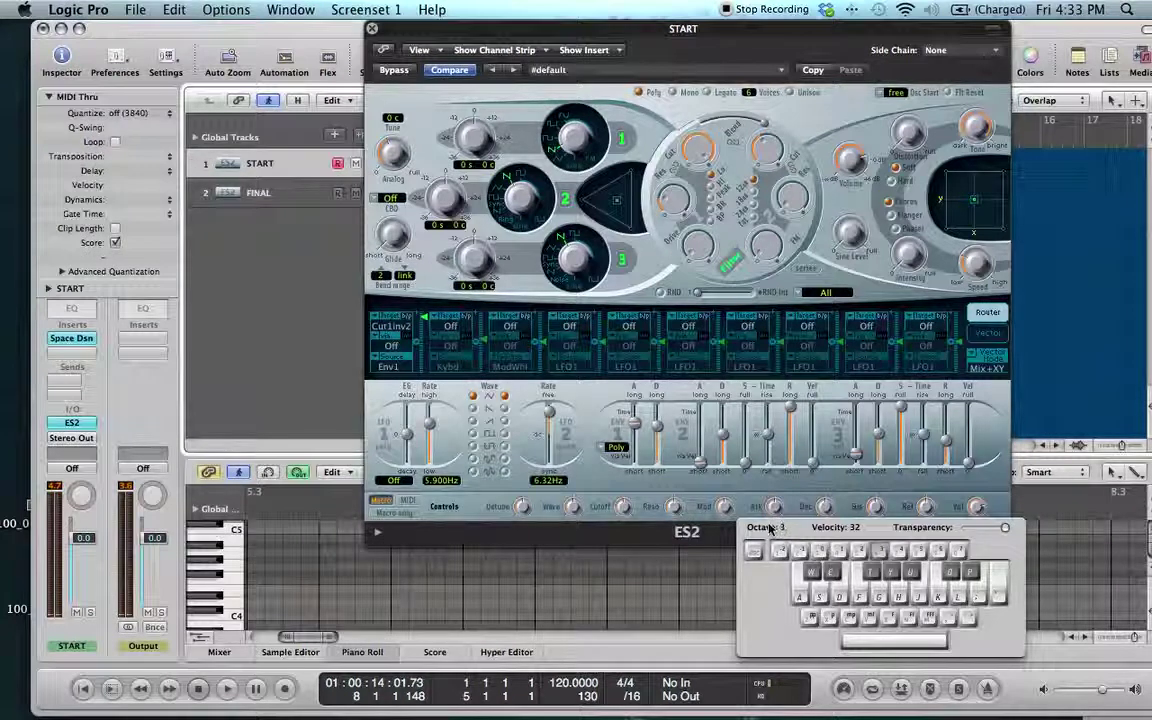
- Move the musical typing keyboard clear of the envelopes and lengthen envelope 3's attack to near its longest setting
left_click_drag(770, 530, 943, 550)
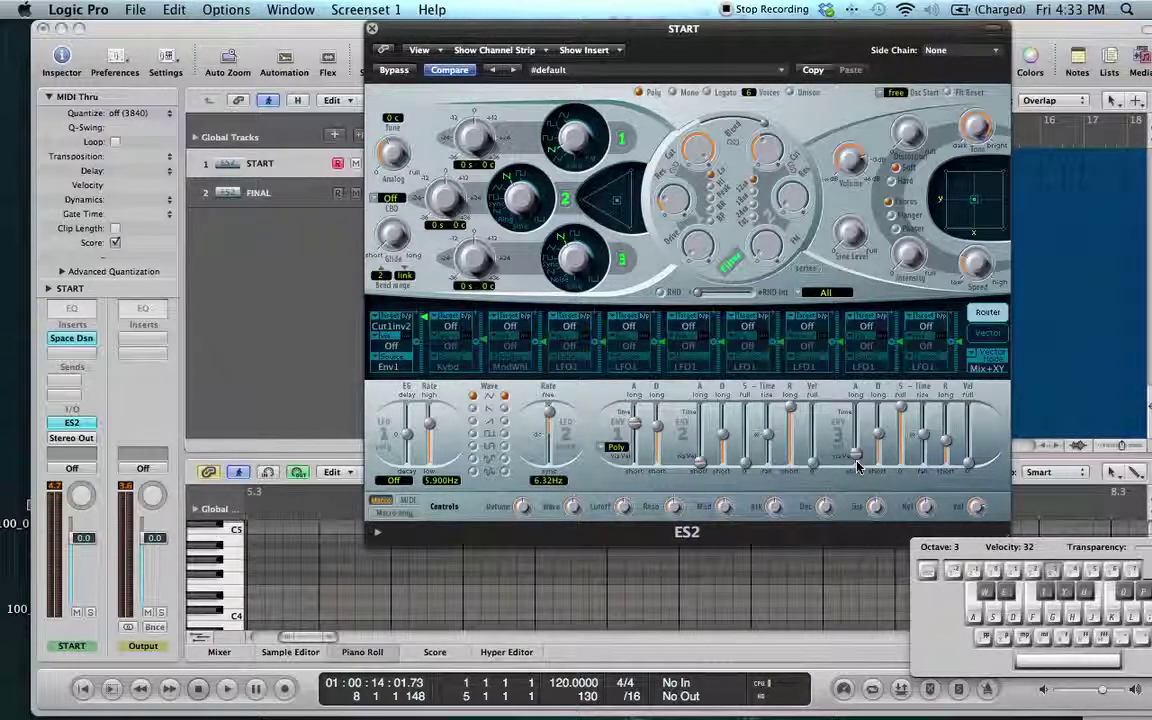
mouse_move(857, 463)
left_click_drag(857, 463, 858, 440)
mouse_move(876, 436)
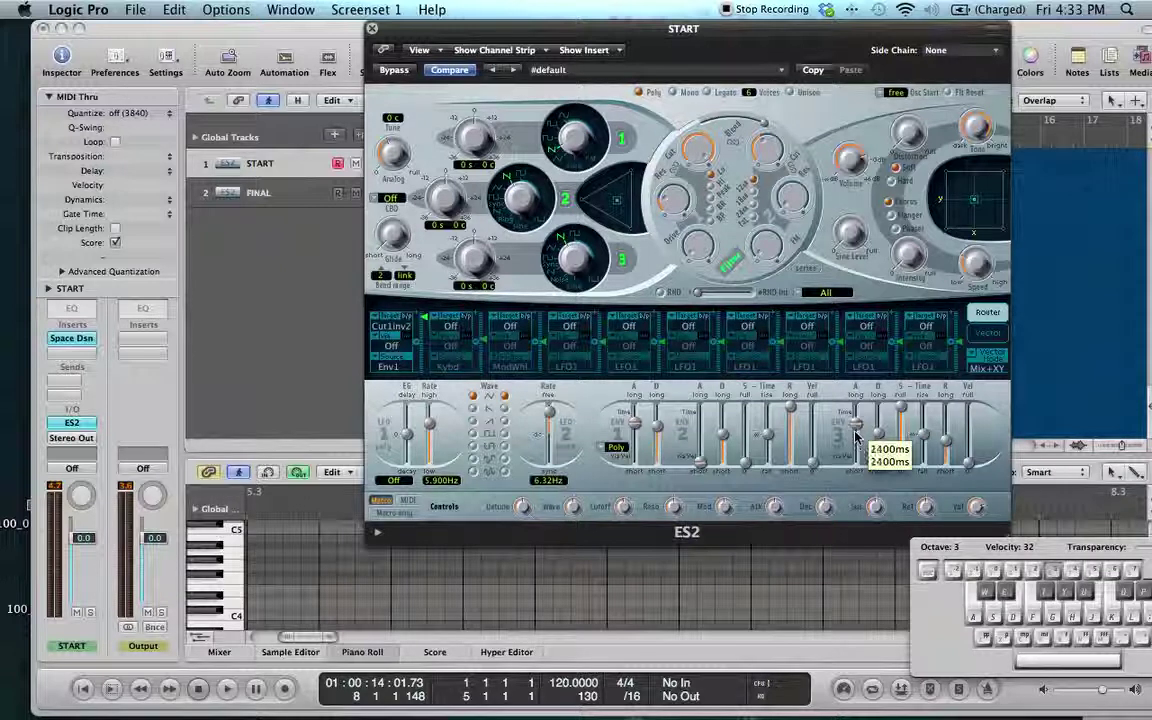
left_click_drag(856, 436, 856, 420)
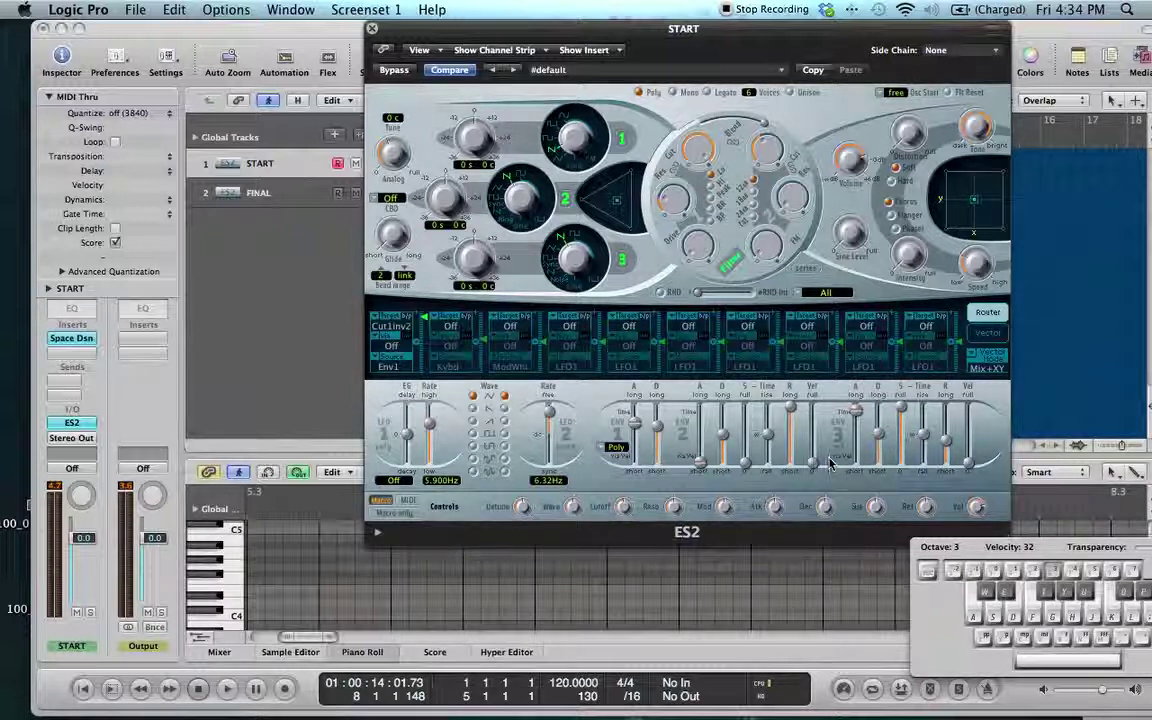
- Try different long attack times on envelope 3, up to the longest, and play test notes to compare
left_click_drag(854, 410, 856, 430)
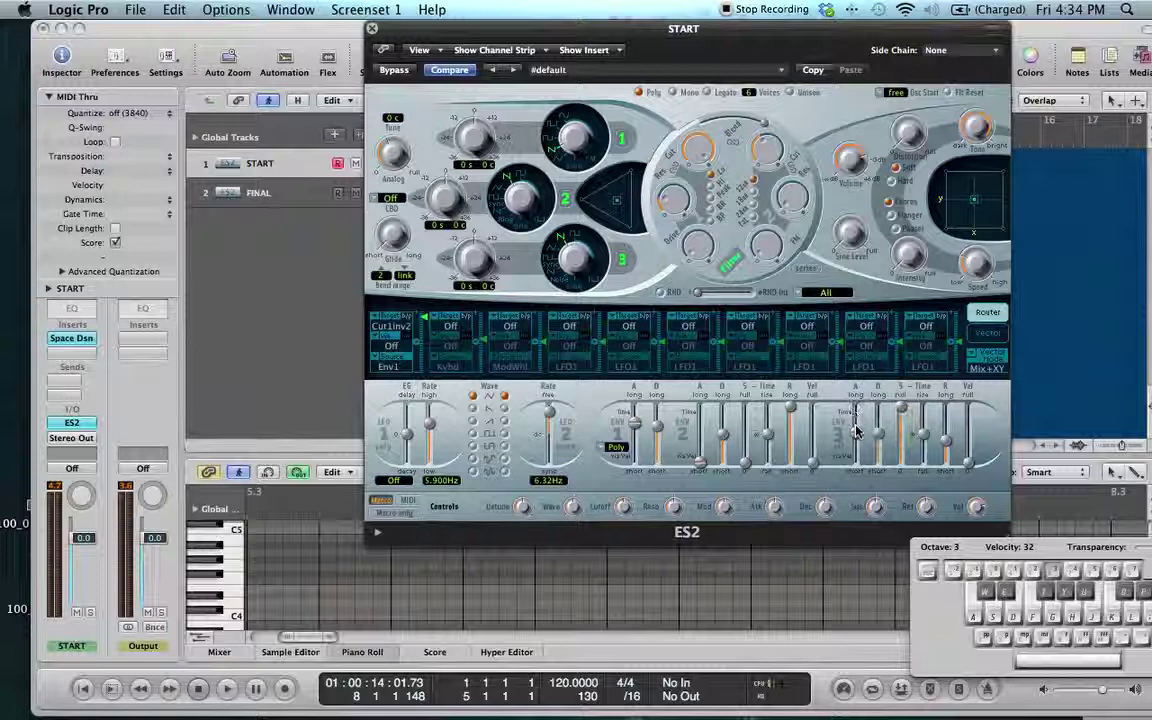
key("a")
key("d")
key("h")
key("a")
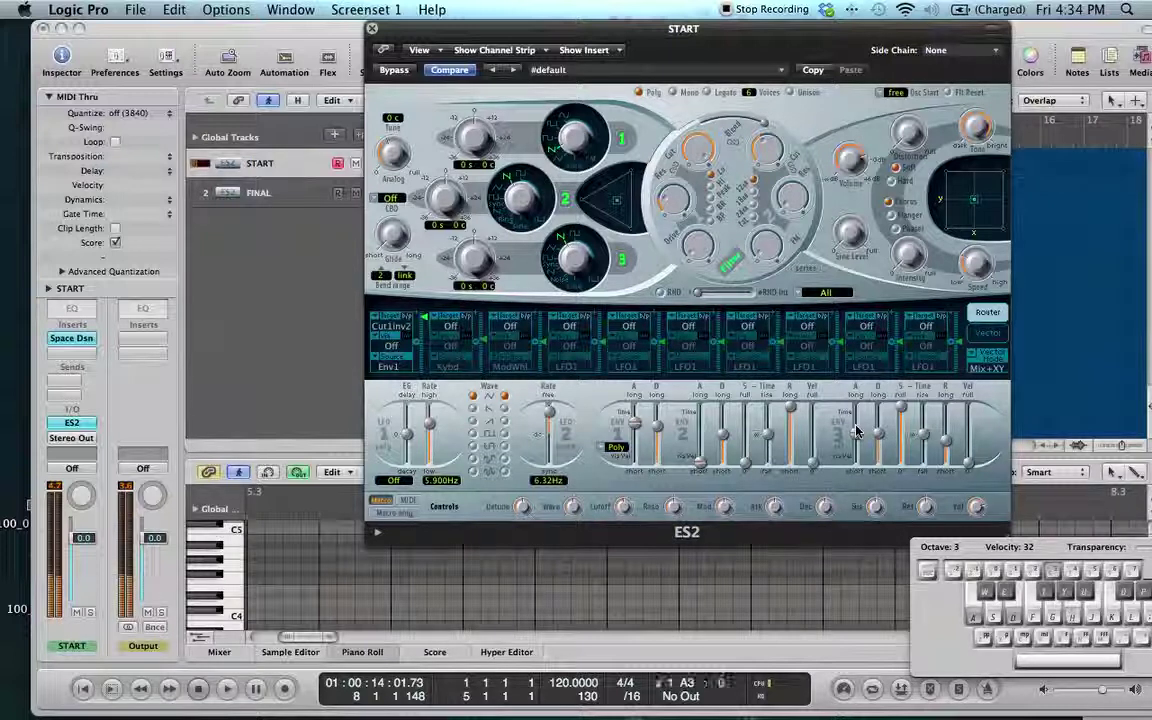
left_click_drag(856, 430, 860, 418)
key("a")
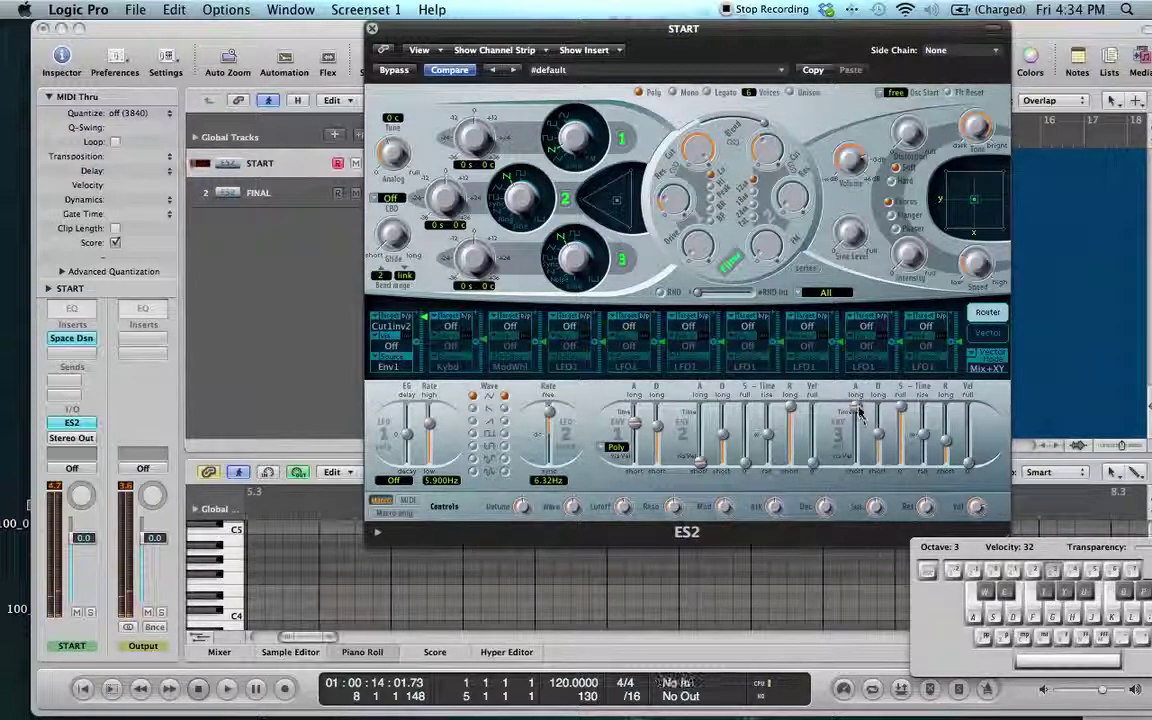
- After trying envelope 3's shortest attack, set it to a fairly long attack and play test chords
left_click_drag(858, 408, 863, 472)
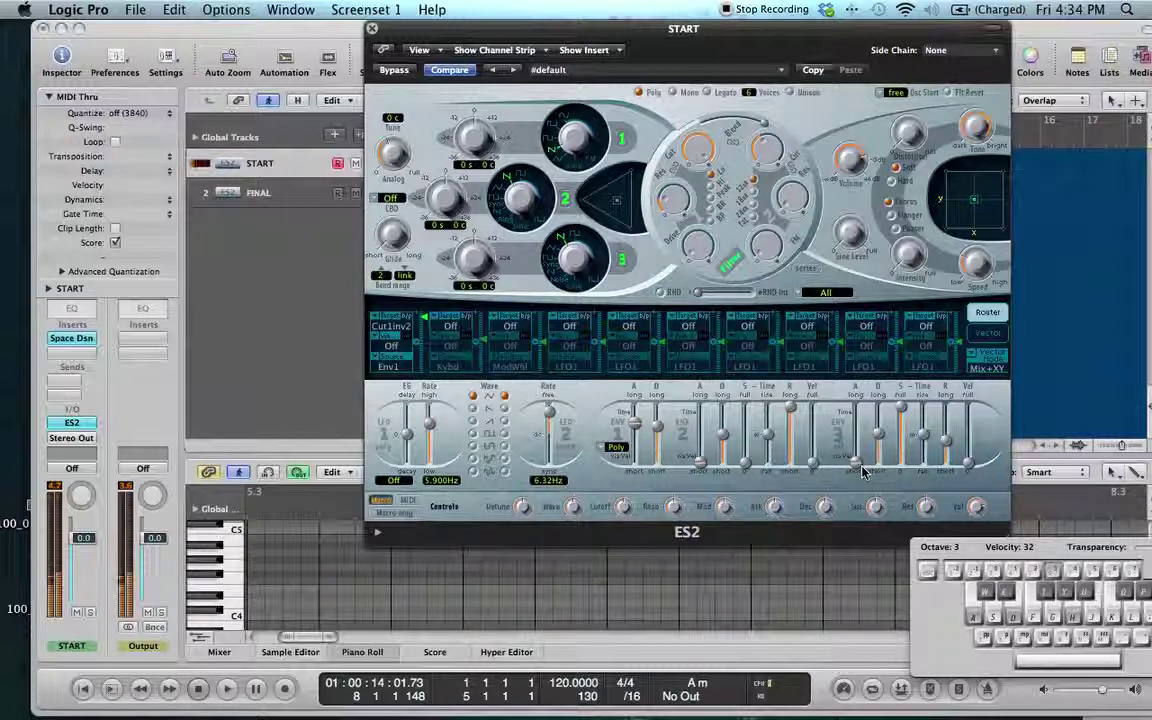
left_click_drag(865, 472, 865, 432)
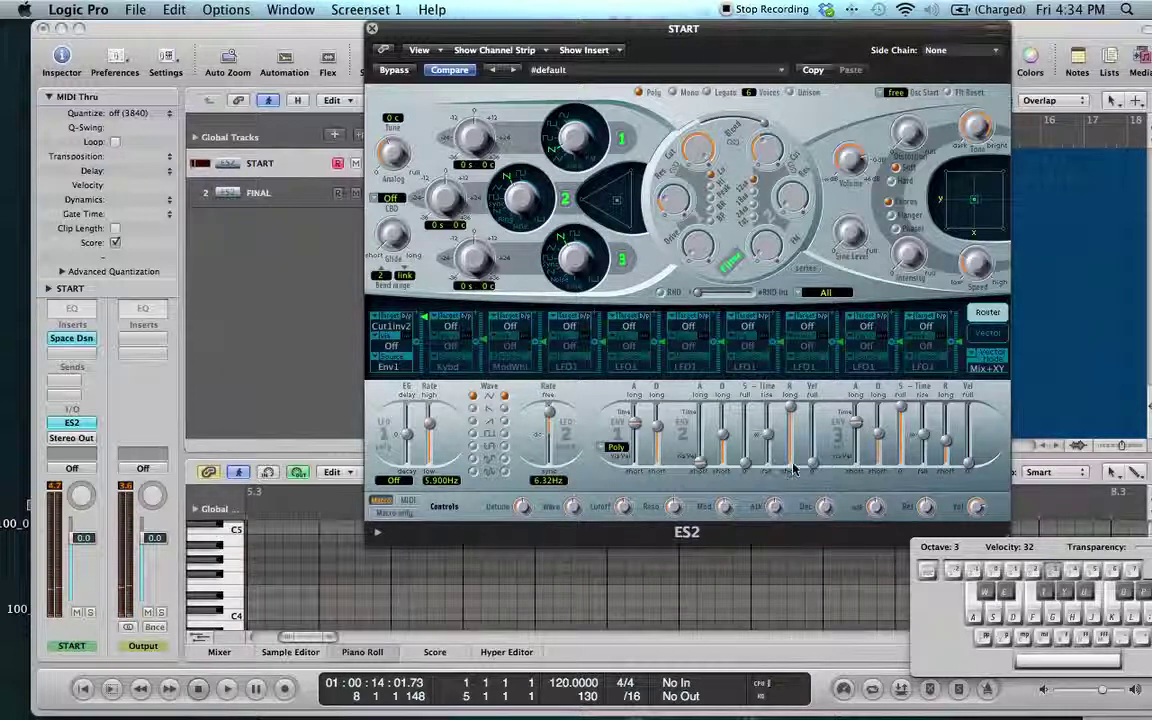
left_click(566, 196)
left_click(566, 196)
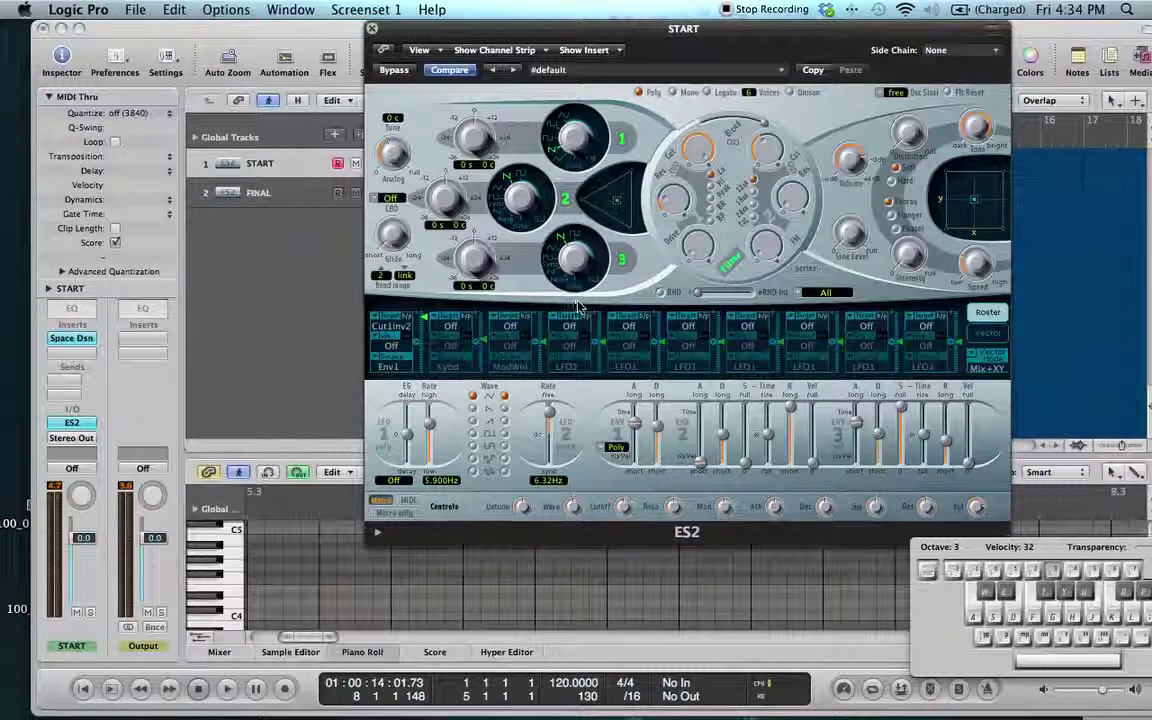
key("a")
key("d")
key("g")
key("s")
key("f")
key("h")
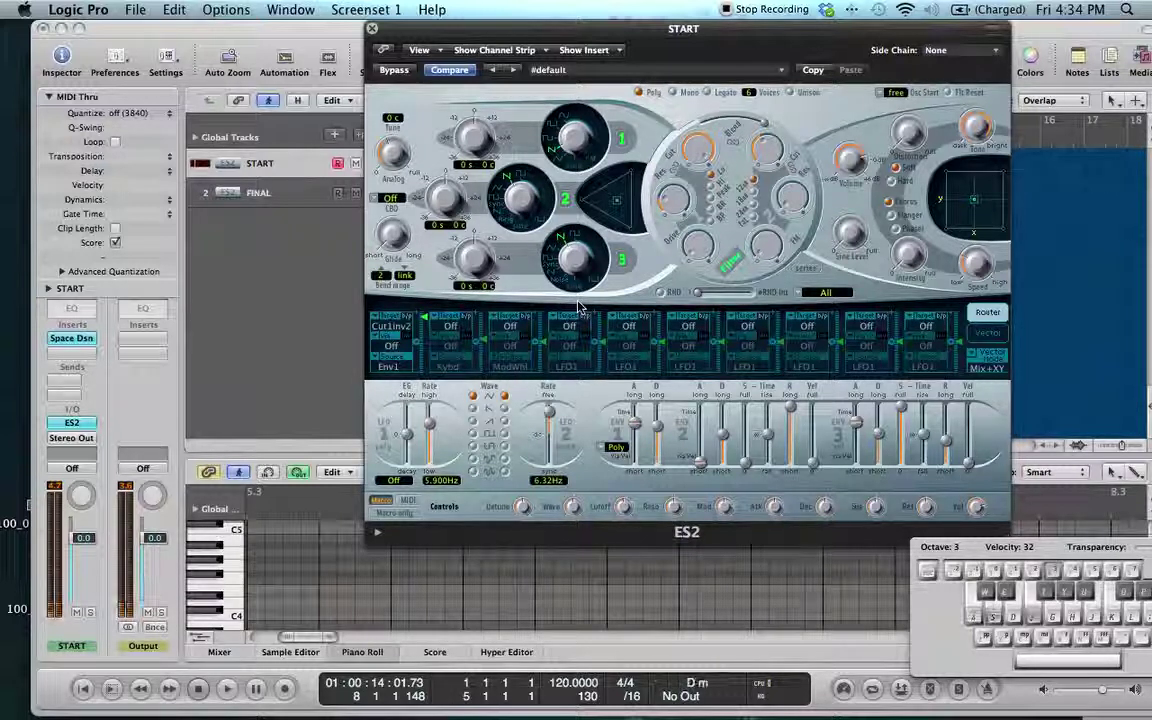